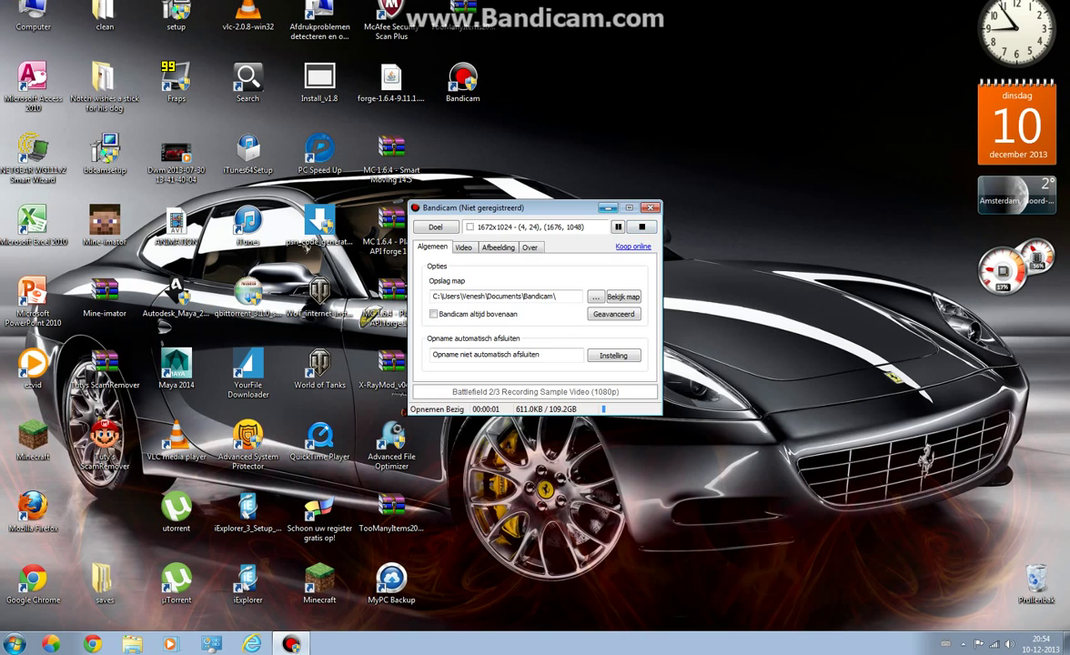
- Close Bandicam and launch the Minecraft Launcher, approving the unsigned Minecraft.exe warning
{"action": "key", "text": "alt+F4"}
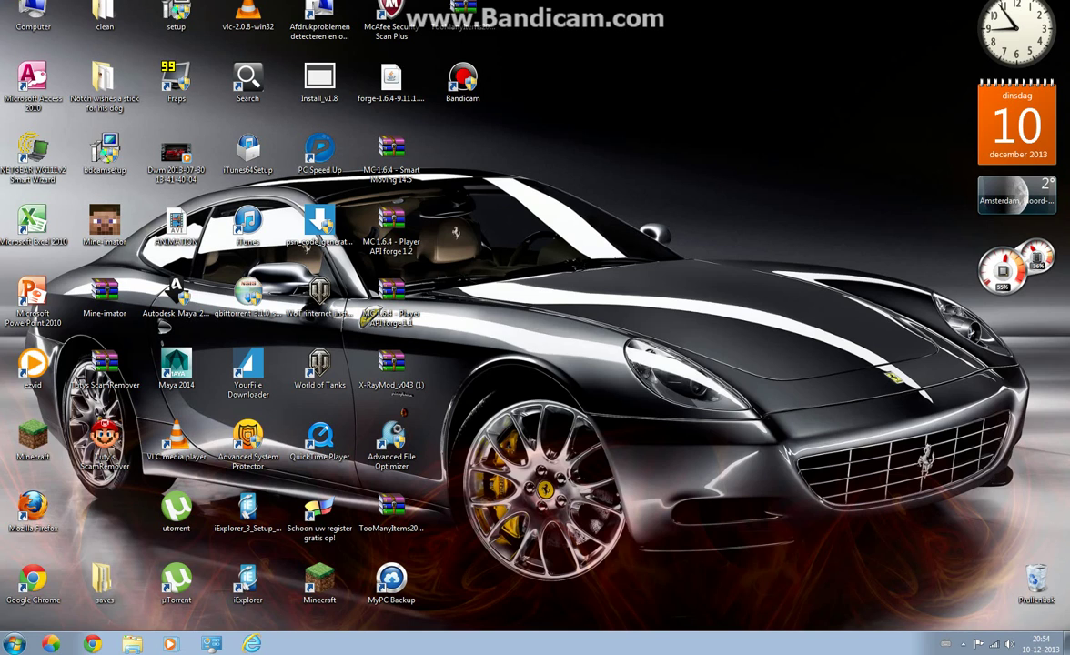
{"action": "double_click", "coordinate": [320, 582]}
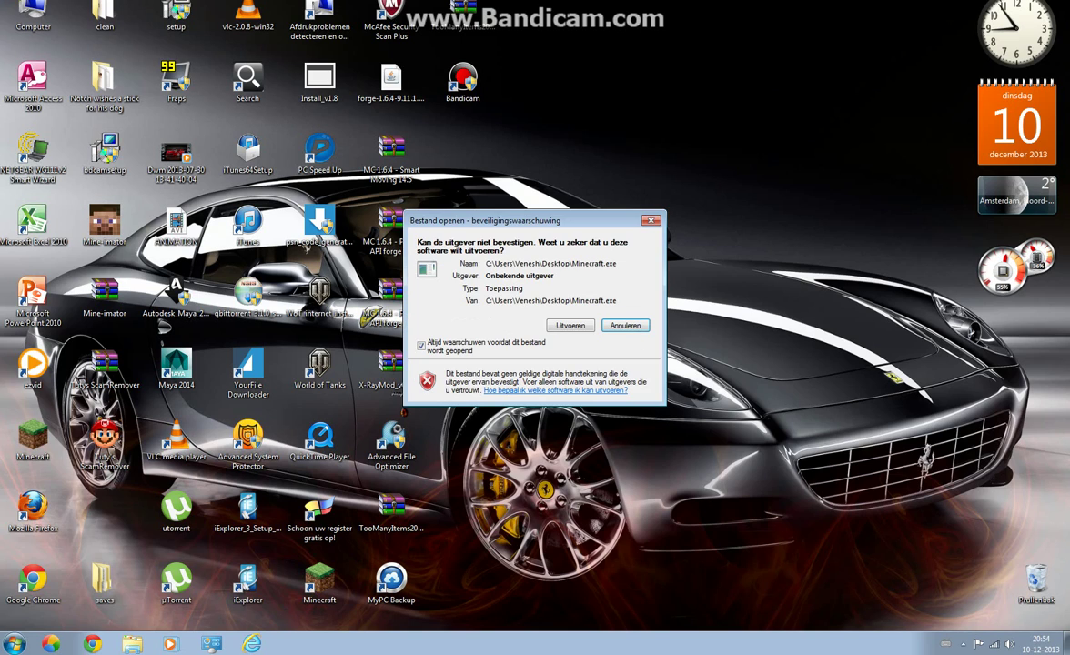
{"action": "left_click", "coordinate": [570, 325]}
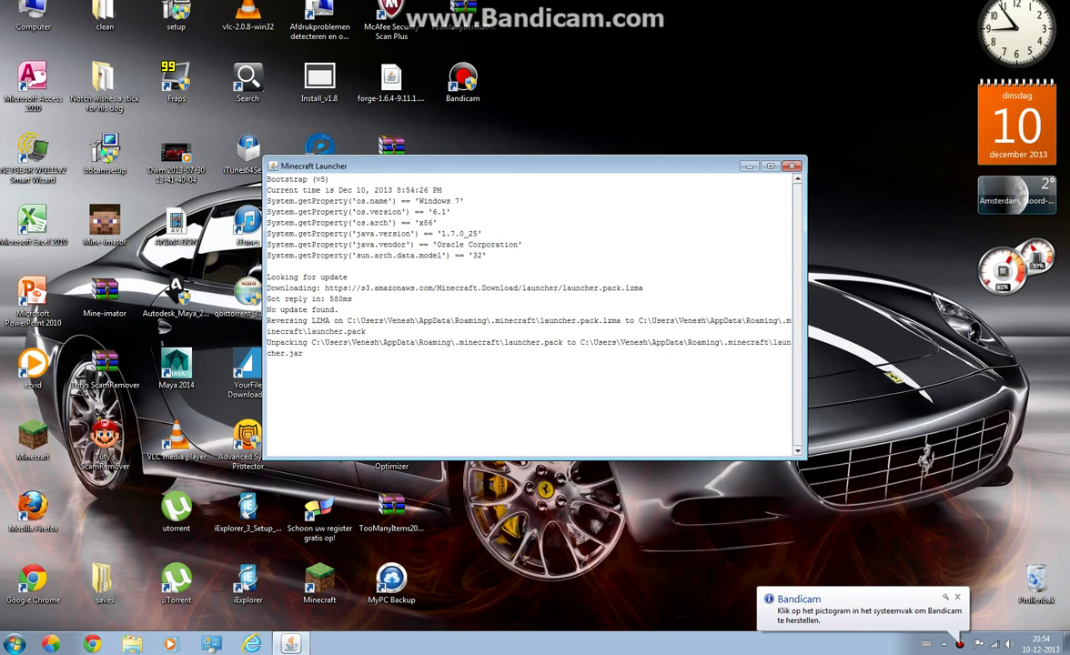
{"action": "left_click", "coordinate": [956, 597]}
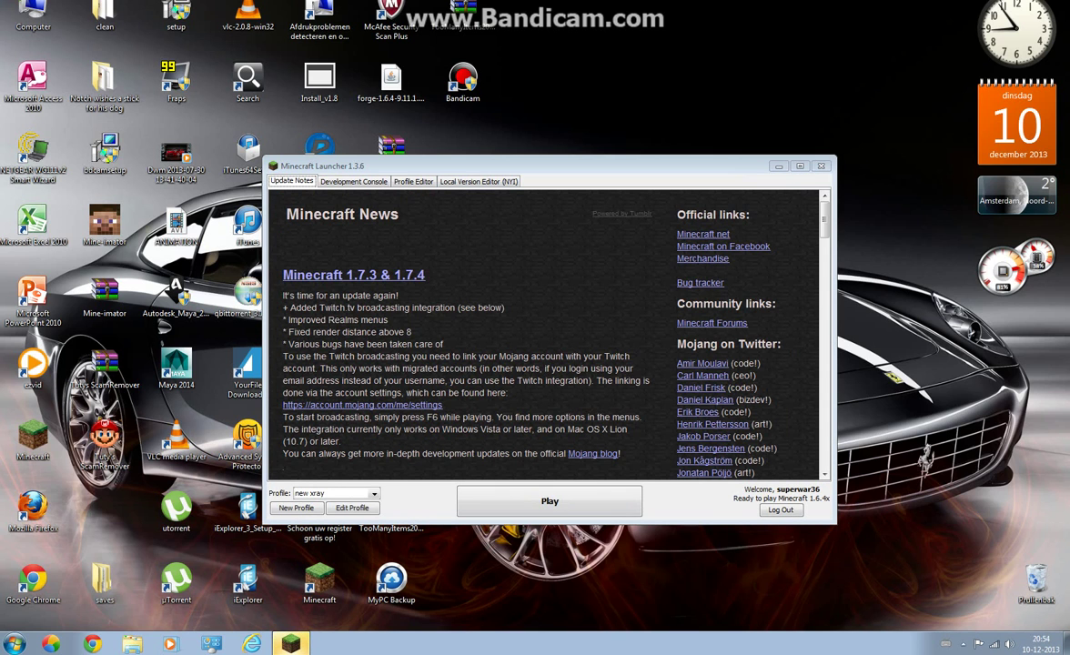
- Move the launcher to the lower right, start a profile copied from new xray, and browse its versions
{"action": "mouse_move", "coordinate": [545, 166]}
{"action": "left_mouse_down"}
{"action": "mouse_move", "coordinate": [706, 184]}
{"action": "mouse_move", "coordinate": [790, 268]}
{"action": "mouse_move", "coordinate": [768, 249]}
{"action": "left_mouse_up"}
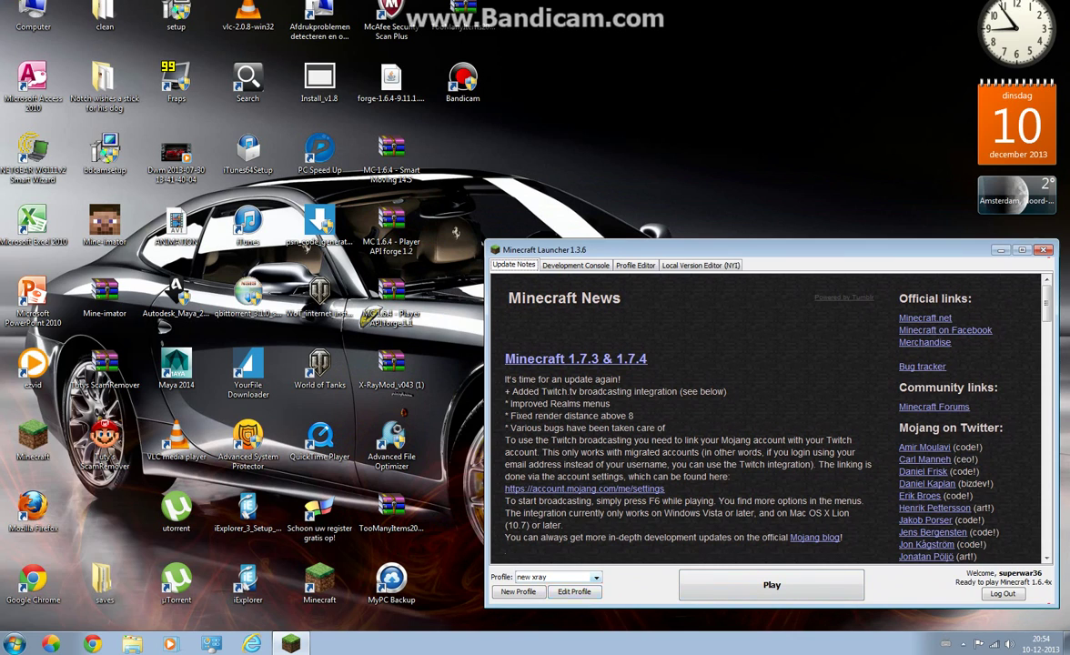
{"action": "left_click", "coordinate": [574, 592]}
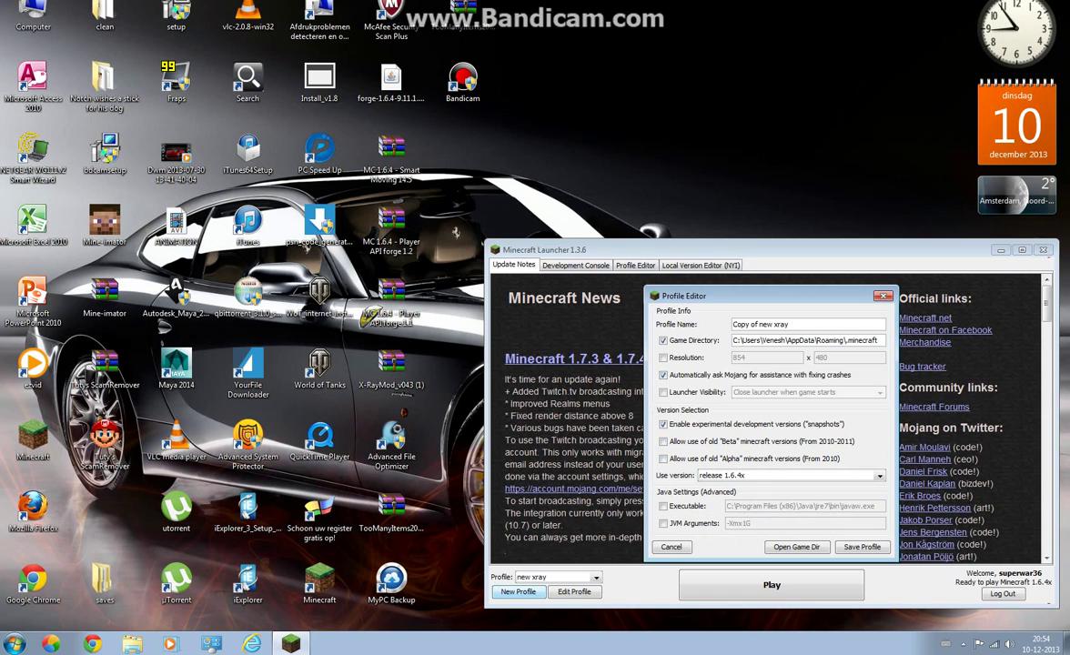
{"action": "left_click", "coordinate": [792, 475]}
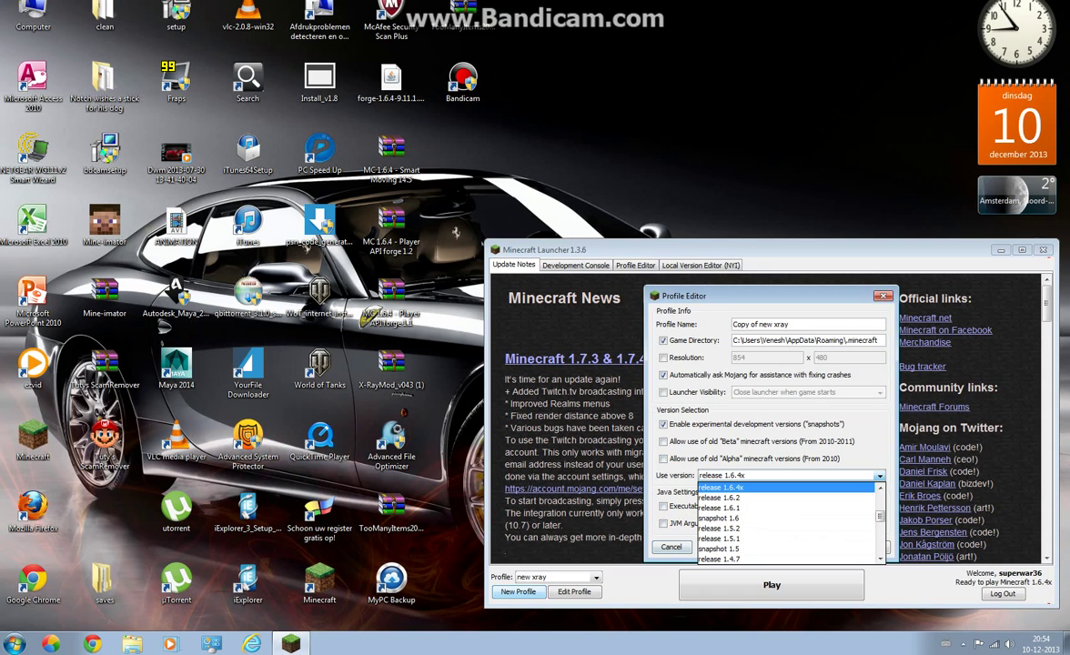
{"action": "scroll", "coordinate": [787, 523], "scroll_direction": "up", "scroll_amount": 5}
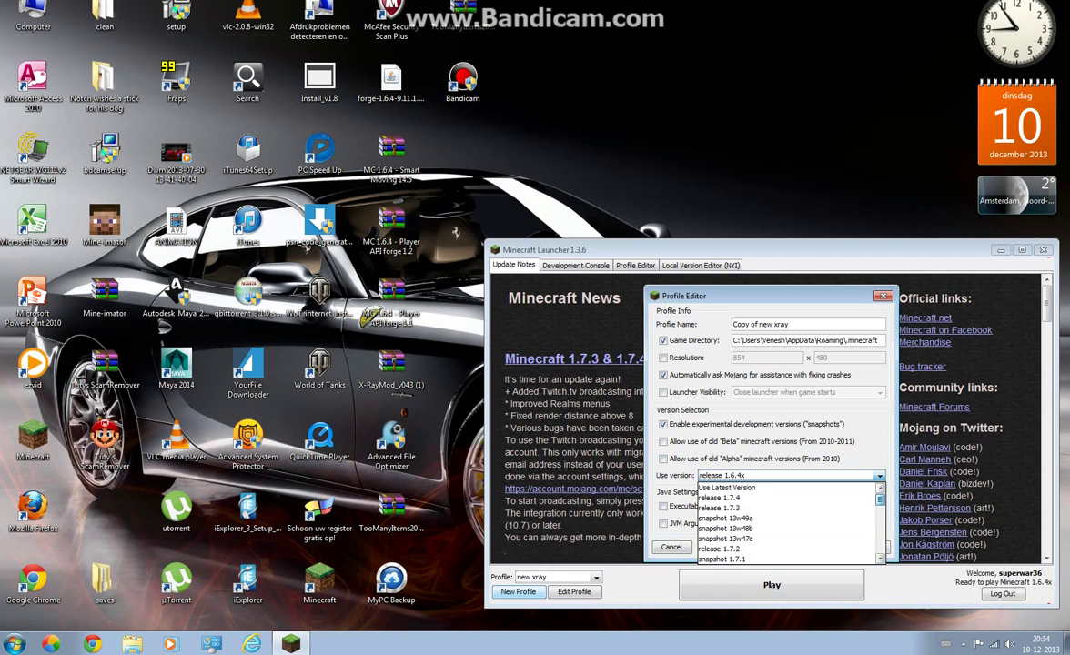
{"action": "scroll", "coordinate": [787, 523], "scroll_direction": "down", "scroll_amount": 7}
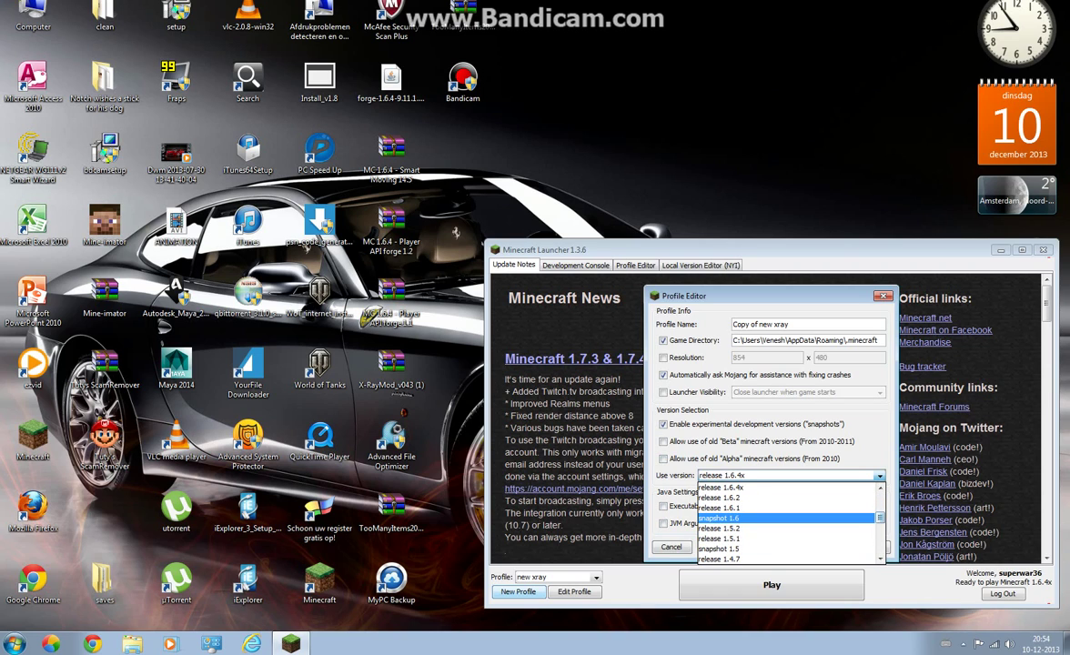
{"action": "left_click", "coordinate": [719, 497]}
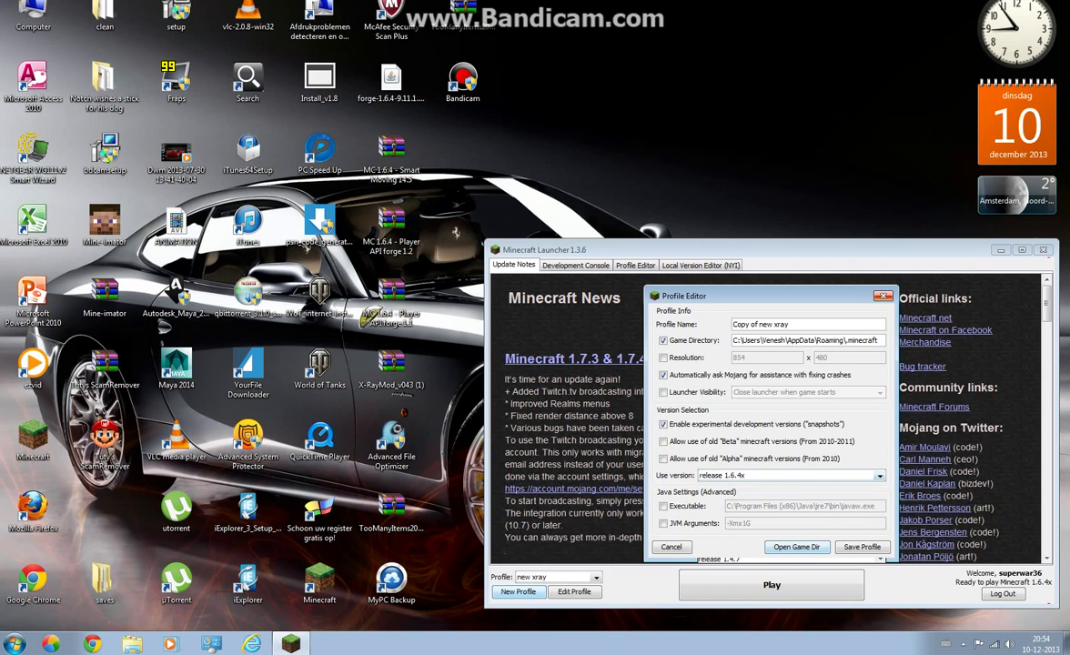
- Discard the new profile and switch to the 'too many items' profile
{"action": "left_click", "coordinate": [863, 546]}
{"action": "left_click", "coordinate": [555, 577]}
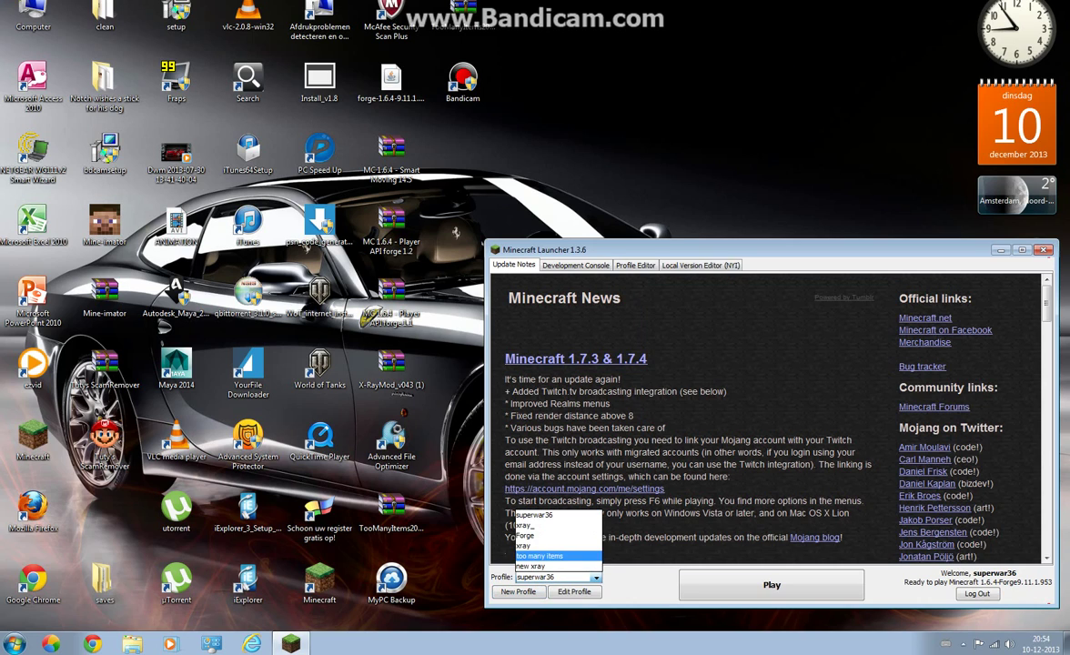
{"action": "left_click", "coordinate": [523, 511]}
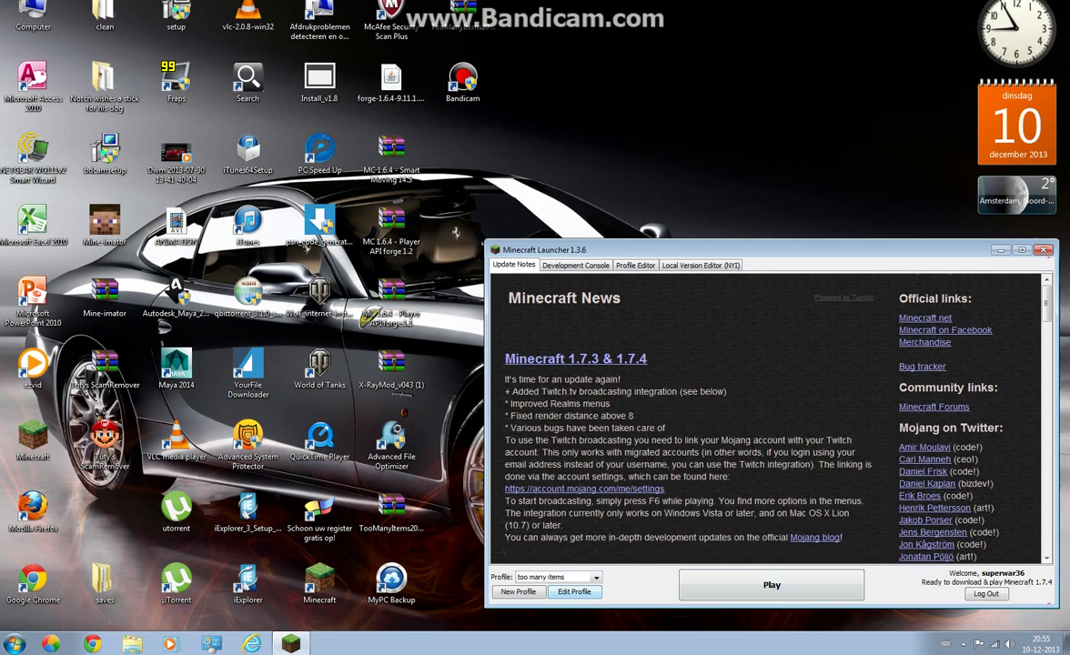
- Set the 'too many items' profile to use release 1.7.2 and save it
{"action": "left_click", "coordinate": [574, 591]}
{"action": "left_click", "coordinate": [787, 475]}
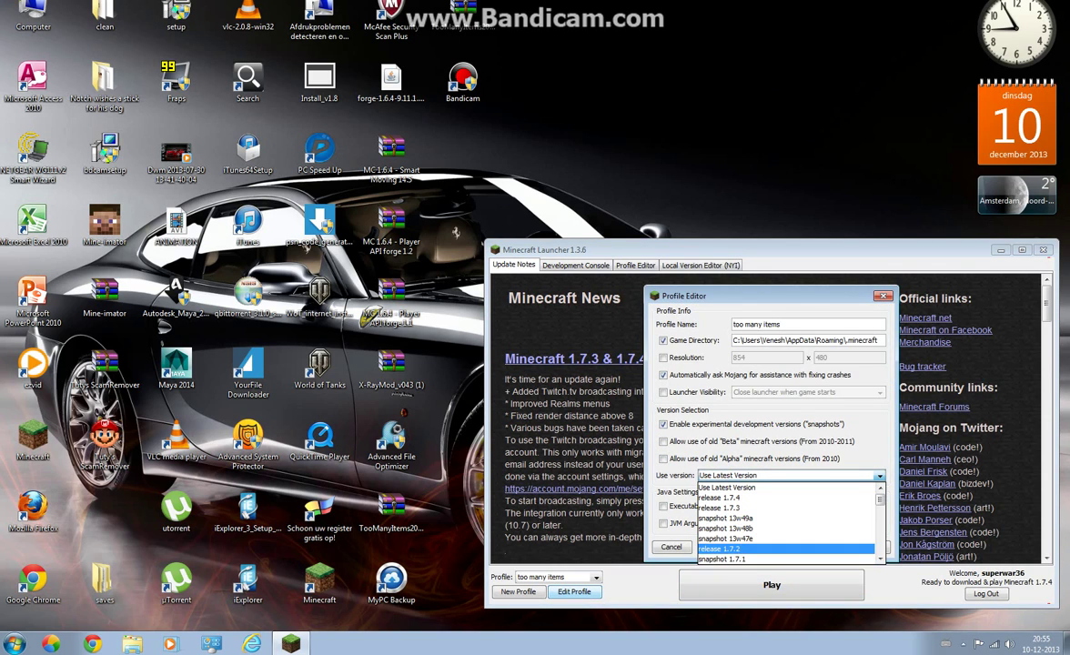
{"action": "left_click", "coordinate": [746, 492]}
{"action": "left_click", "coordinate": [861, 547]}
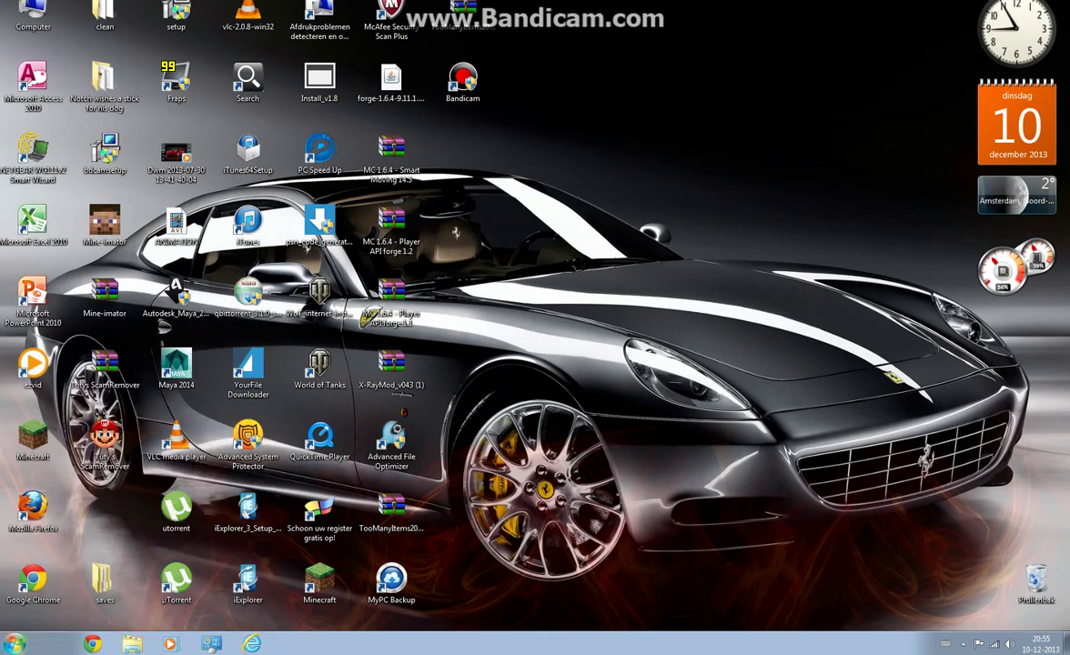
- Open %appdata%\.minecraft\versions\1.7.2 to inspect its jar and JSON files
{"action": "key", "text": "super"}
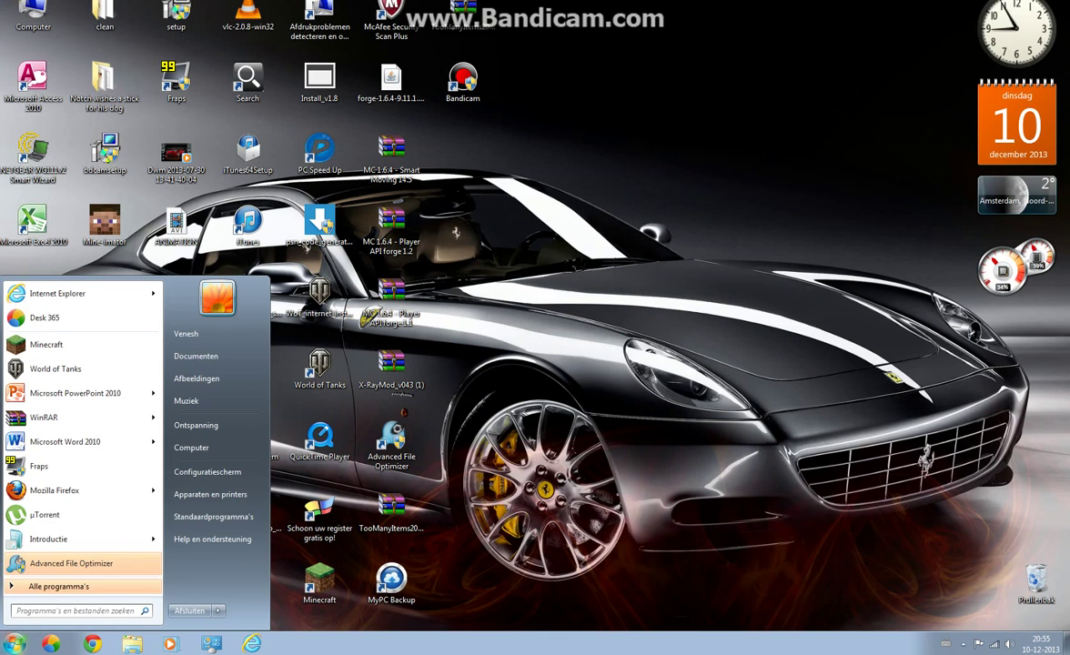
{"action": "type", "text": "%appda"}
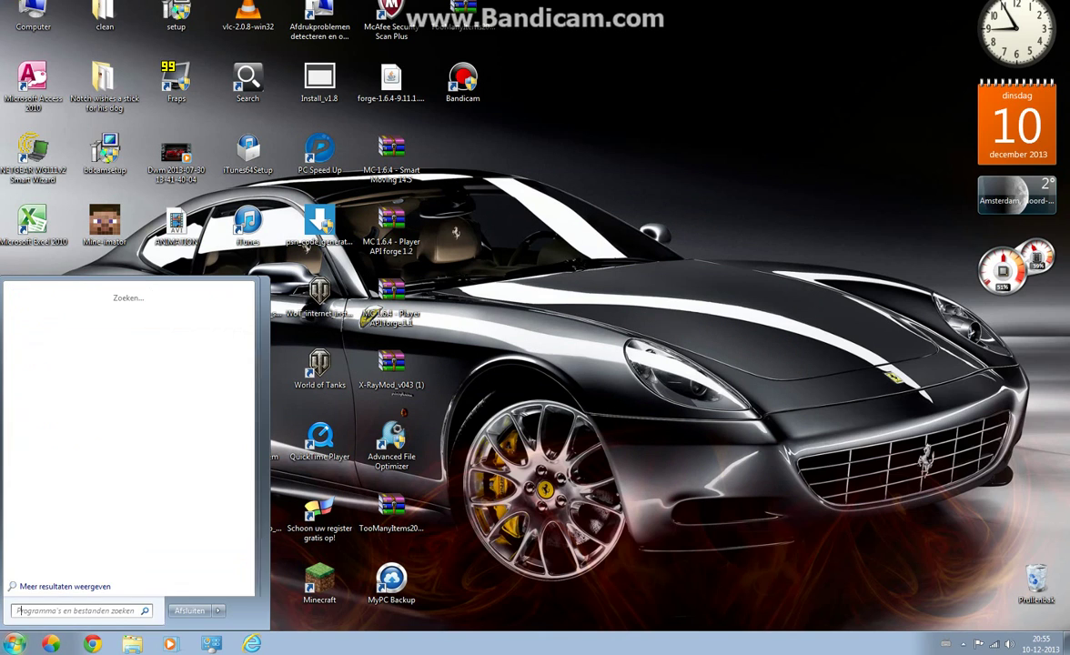
{"action": "type", "text": "ta"}
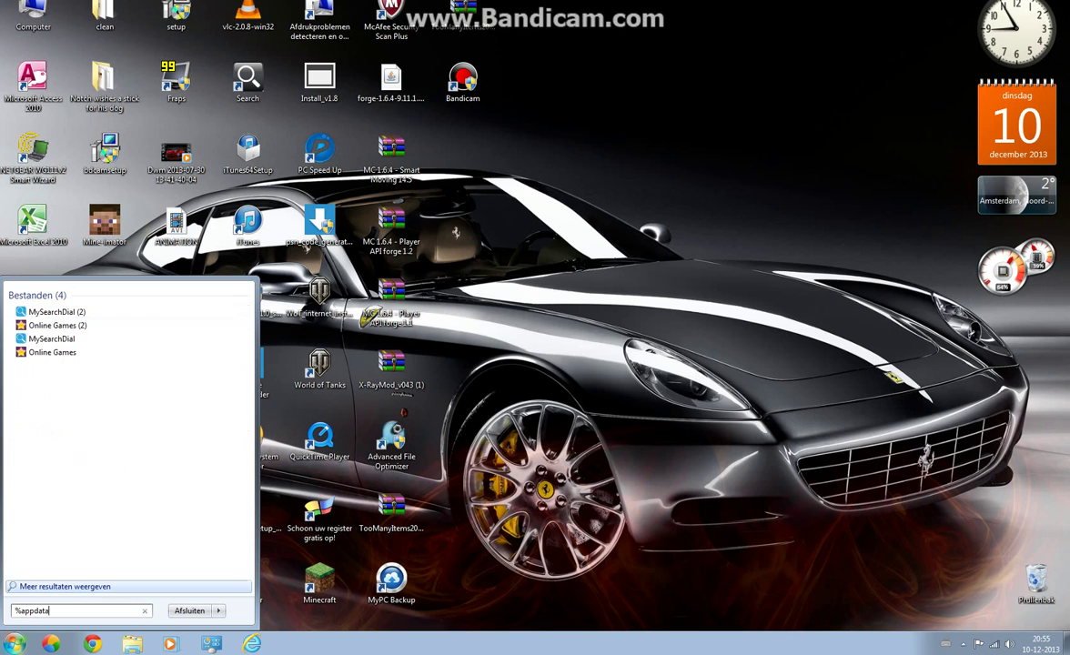
{"action": "type", "text": "%"}
{"action": "key", "text": "Return"}
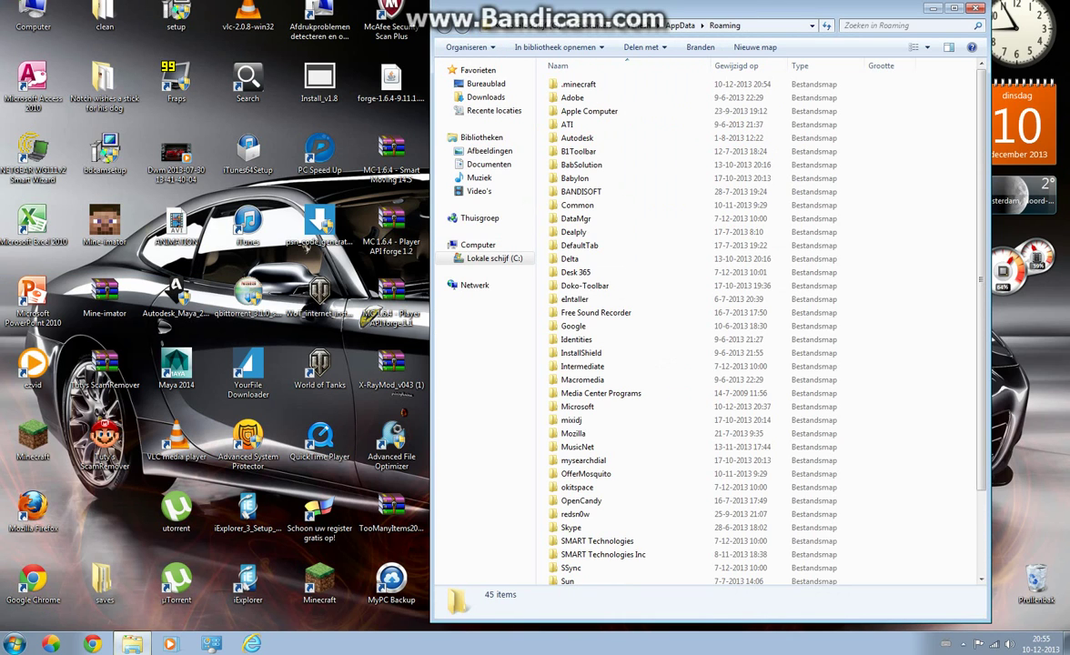
{"action": "double_click", "coordinate": [578, 83]}
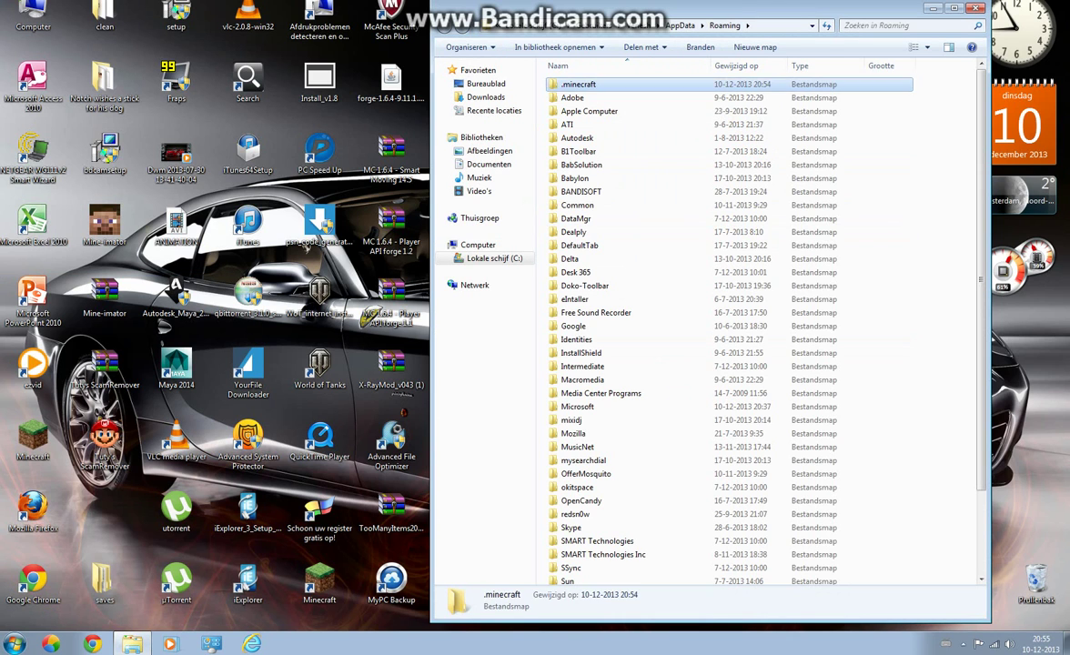
{"action": "double_click", "coordinate": [575, 218]}
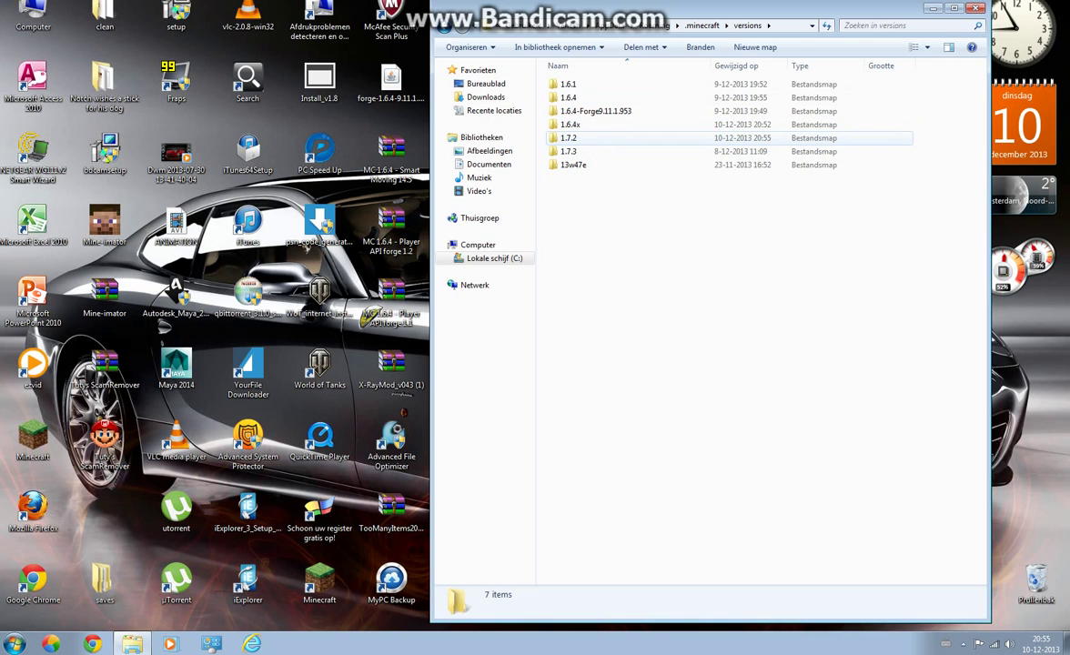
{"action": "double_click", "coordinate": [569, 137]}
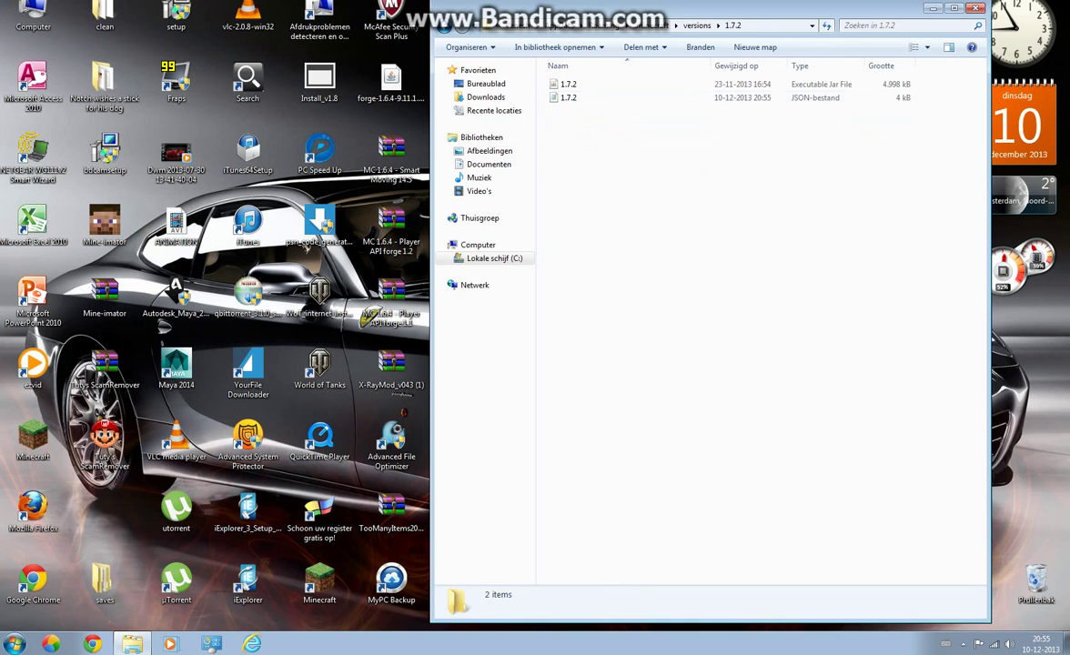
- Back in the versions folder, create a new folder named 1.7.2m
{"action": "key", "text": "BackSpace"}
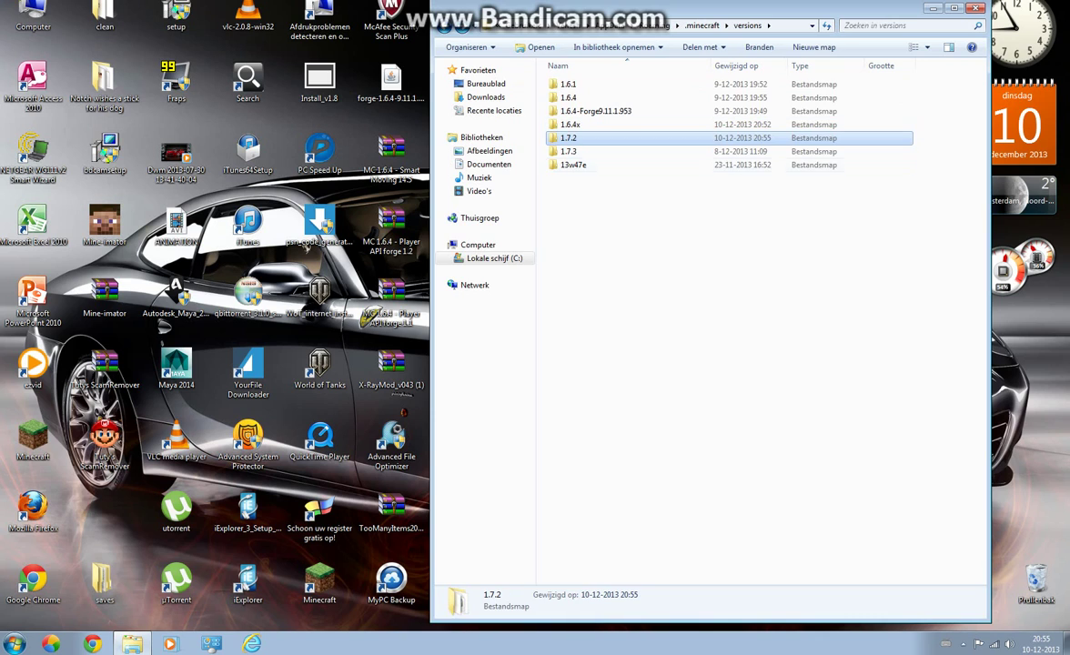
{"action": "right_click", "coordinate": [587, 193]}
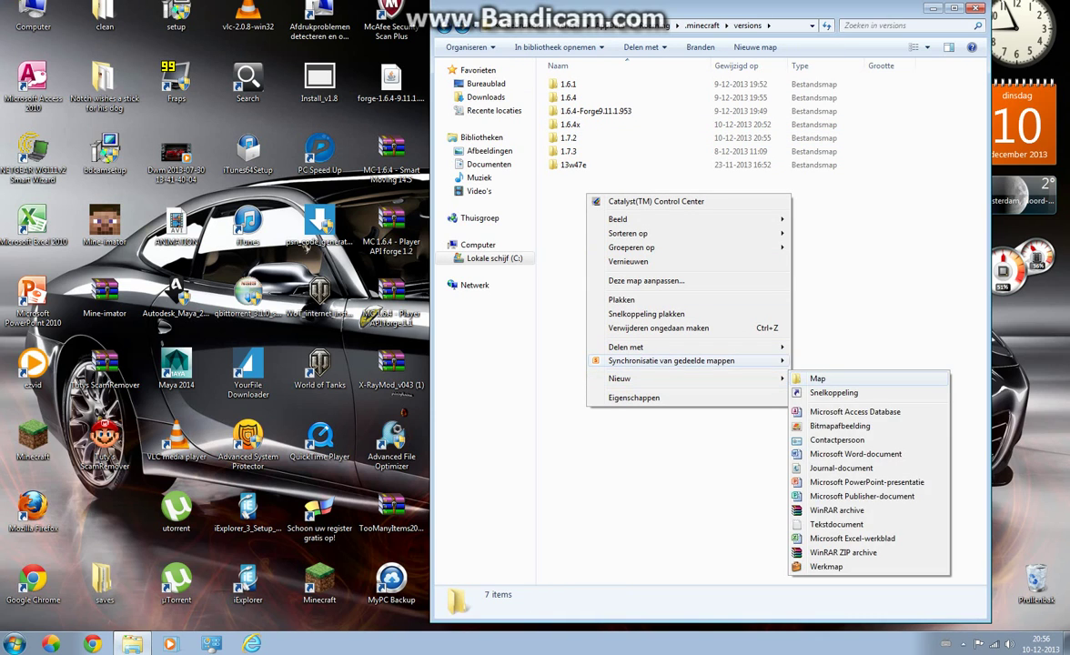
{"action": "left_click", "coordinate": [599, 269]}
{"action": "right_click", "coordinate": [599, 268]}
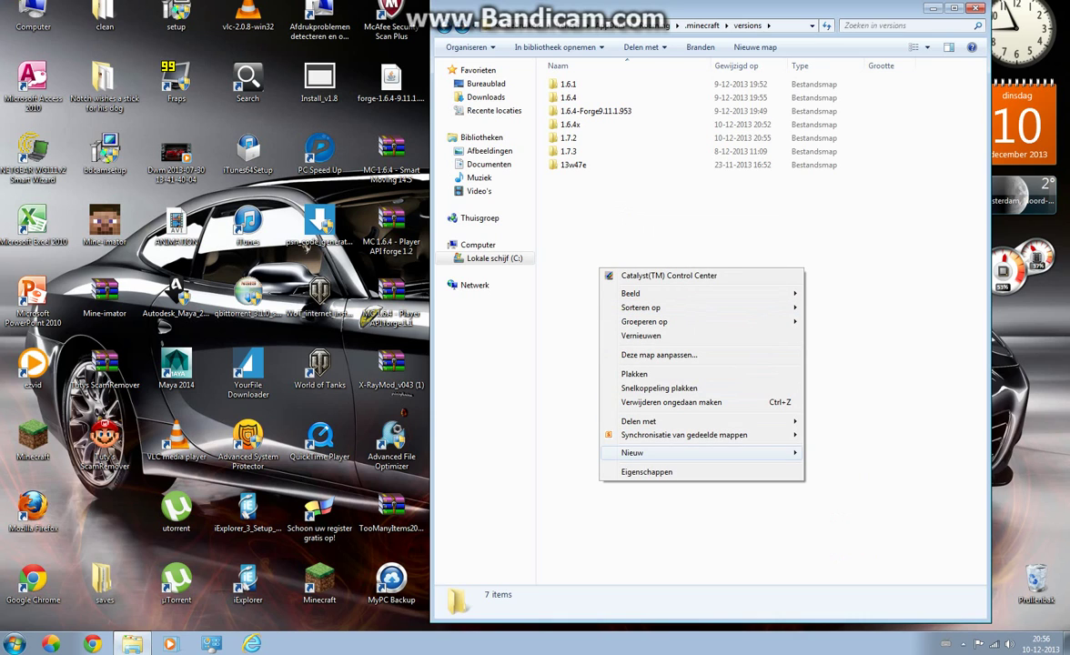
{"action": "mouse_move", "coordinate": [632, 452]}
{"action": "left_click", "coordinate": [830, 452]}
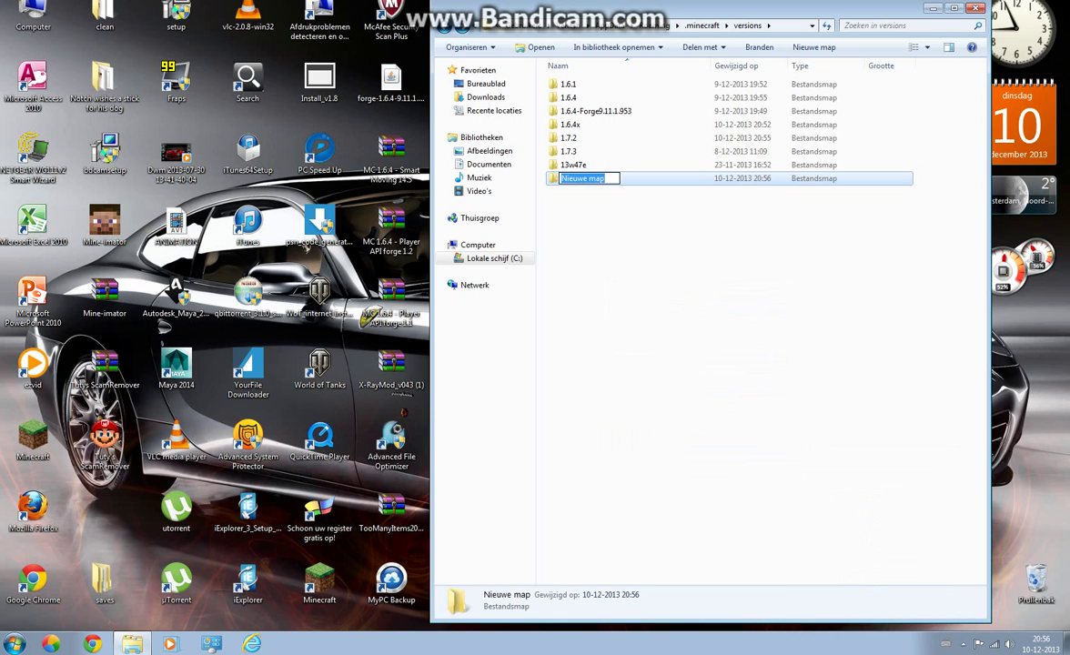
{"action": "type", "text": "1.7."}
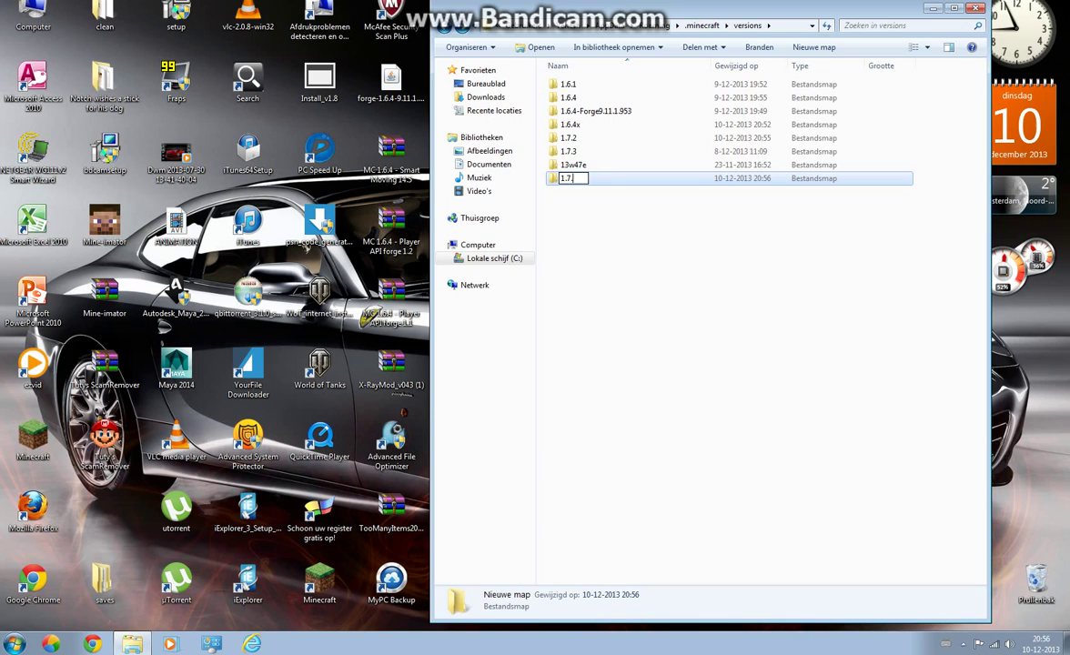
{"action": "type", "text": "2"}
{"action": "type", "text": "m"}
{"action": "key", "text": "Return"}
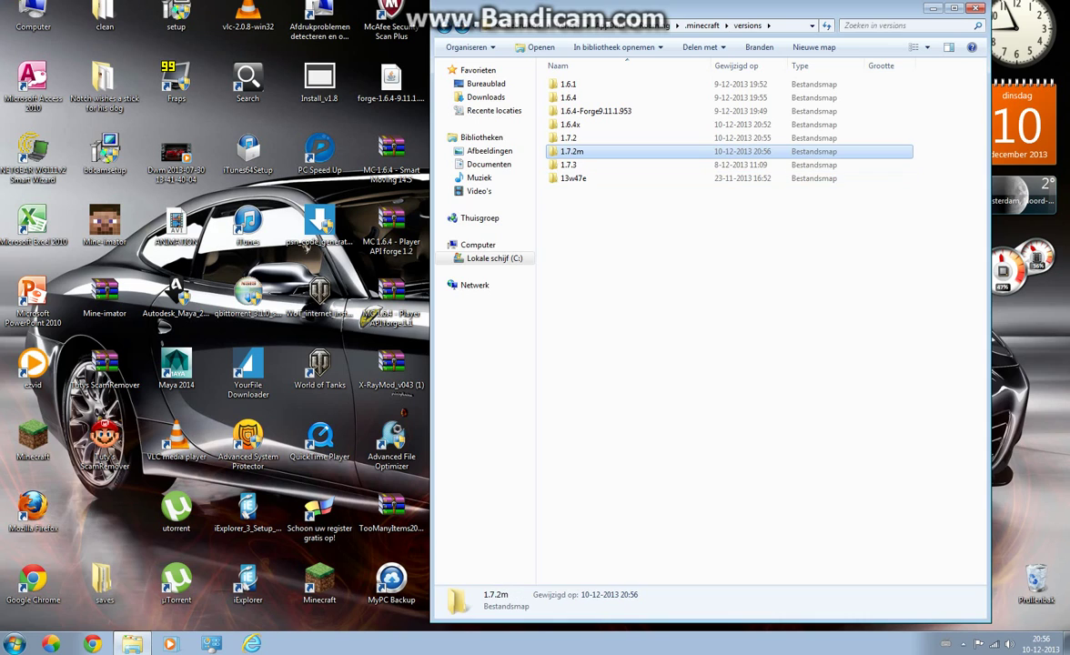
{"action": "left_click", "coordinate": [921, 237]}
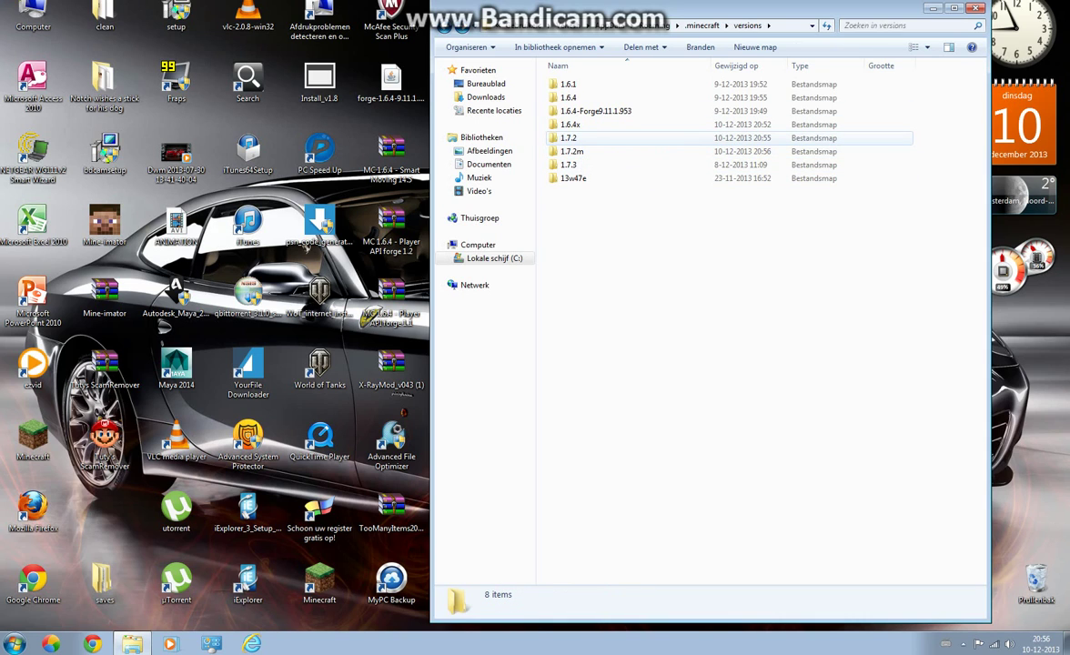
- Copy both the 1.7.2 jar and JSON files
{"action": "double_click", "coordinate": [568, 137]}
{"action": "left_click_drag", "start_coordinate": [655, 116], "coordinate": [539, 72]}
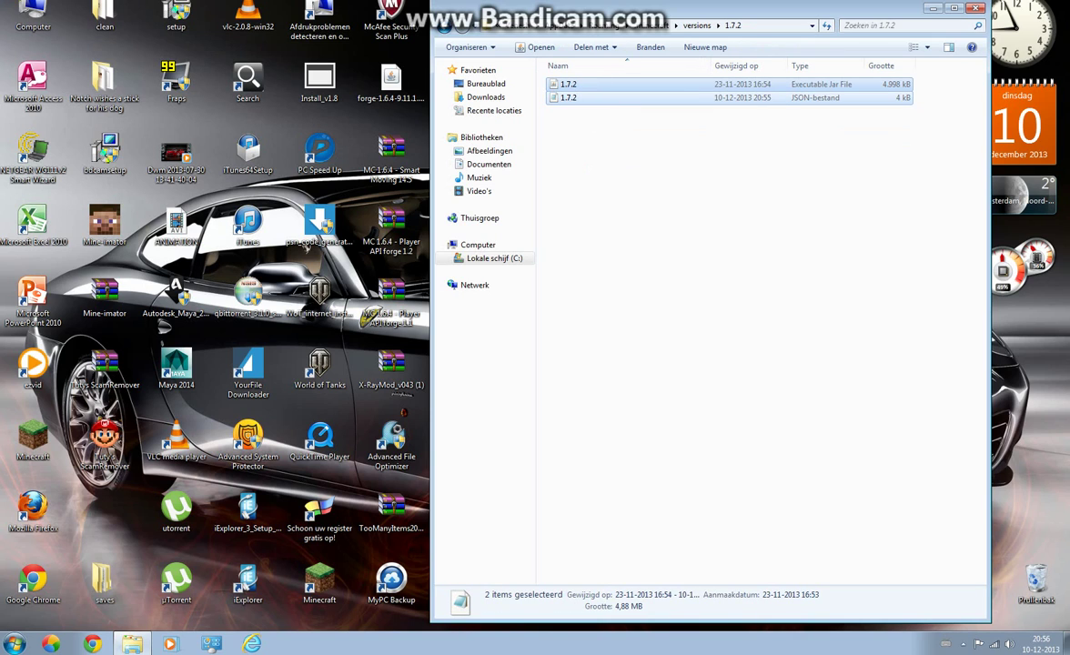
{"action": "right_click", "coordinate": [582, 91]}
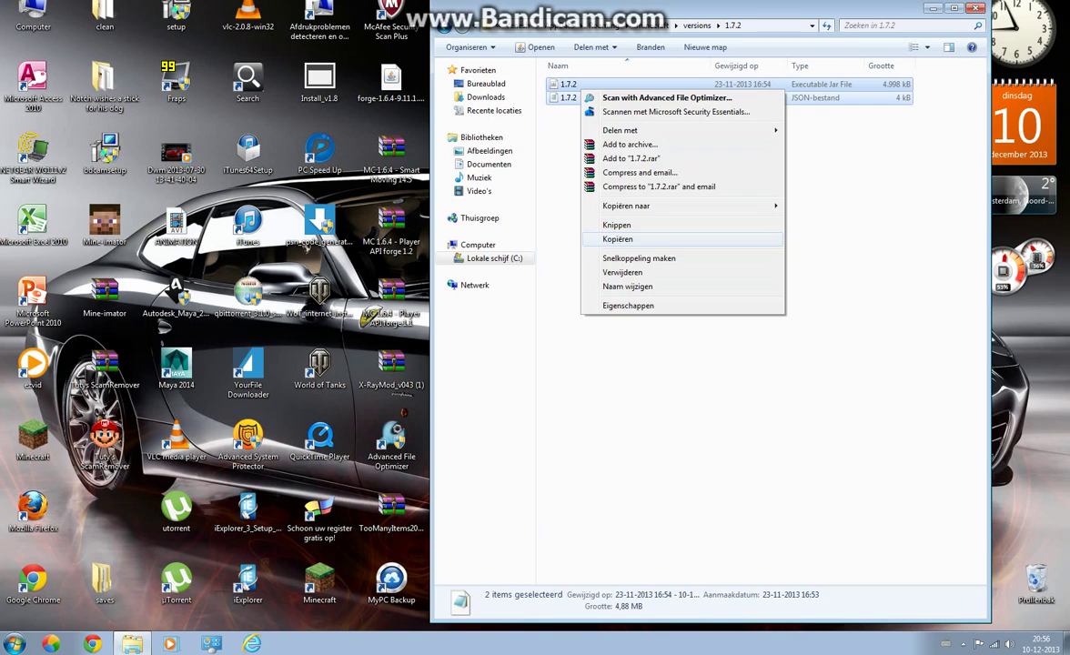
{"action": "left_click", "coordinate": [628, 238]}
- Paste the two copied files into the 1.7.2m folder
{"action": "key", "text": "BackSpace"}
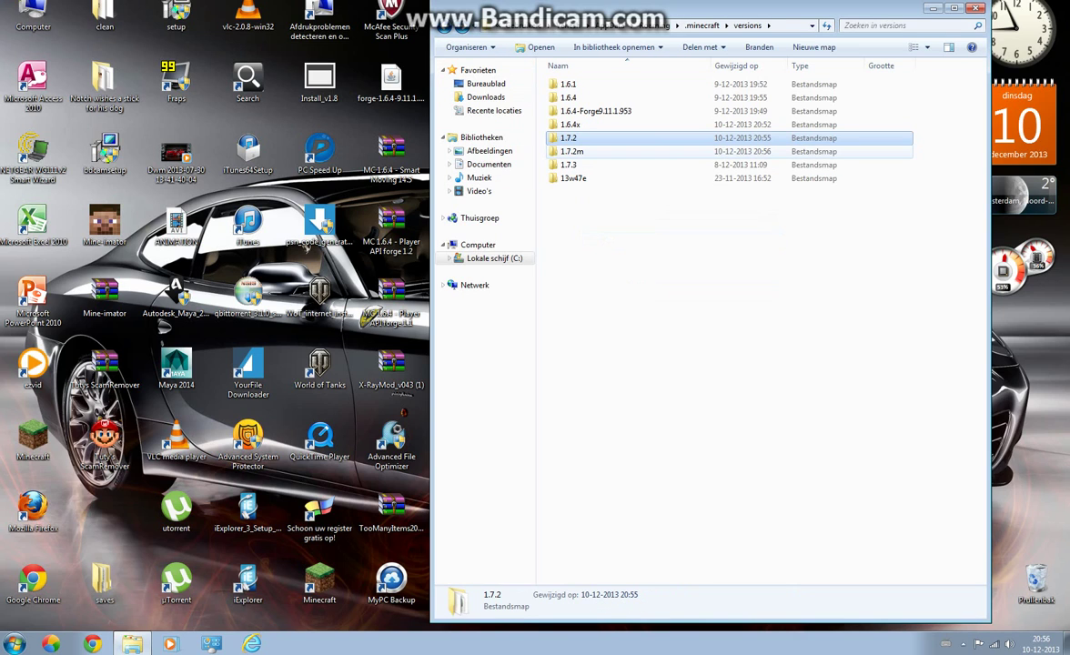
{"action": "key", "text": "Down"}
{"action": "key", "text": "Return"}
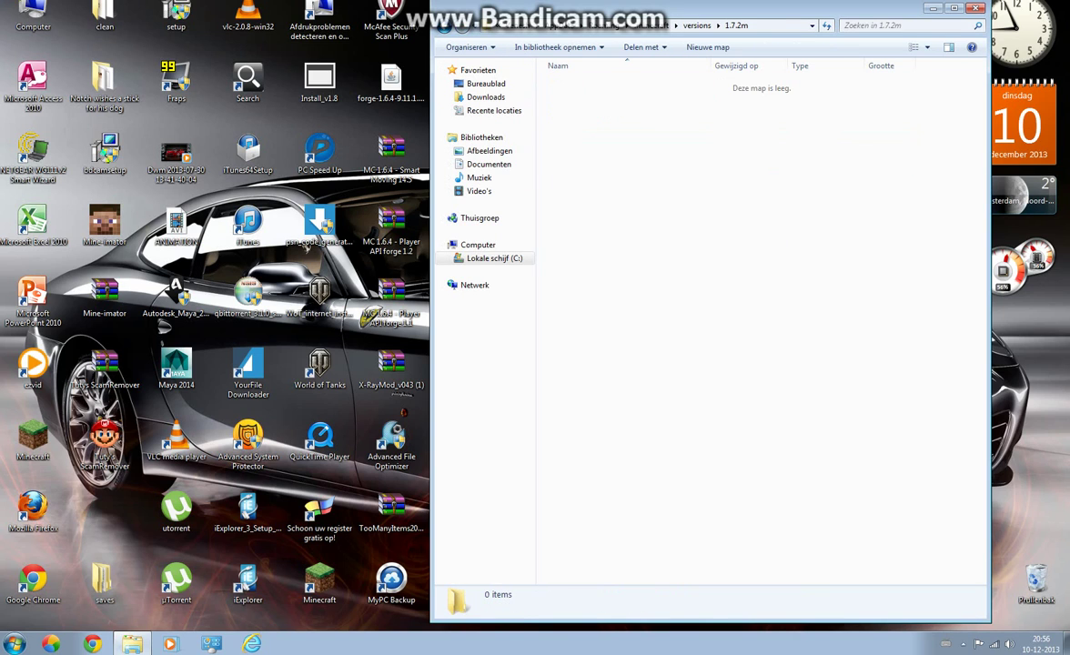
{"action": "right_click", "coordinate": [578, 115]}
{"action": "mouse_move", "coordinate": [611, 298]}
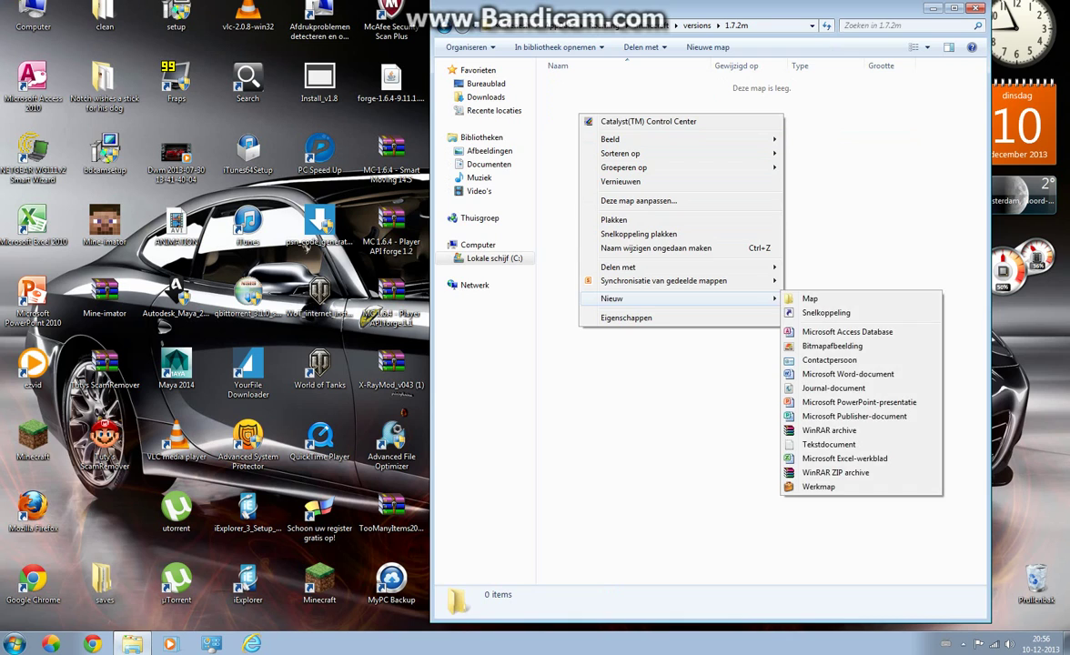
{"action": "left_click", "coordinate": [801, 297]}
{"action": "right_click", "coordinate": [624, 90]}
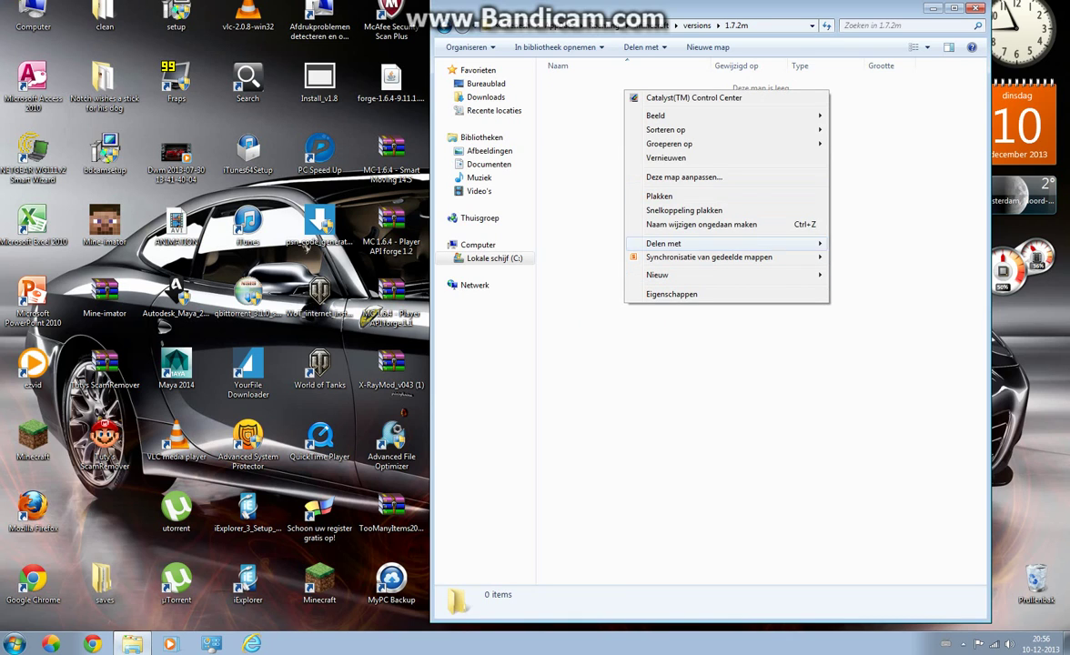
{"action": "left_click", "coordinate": [659, 196]}
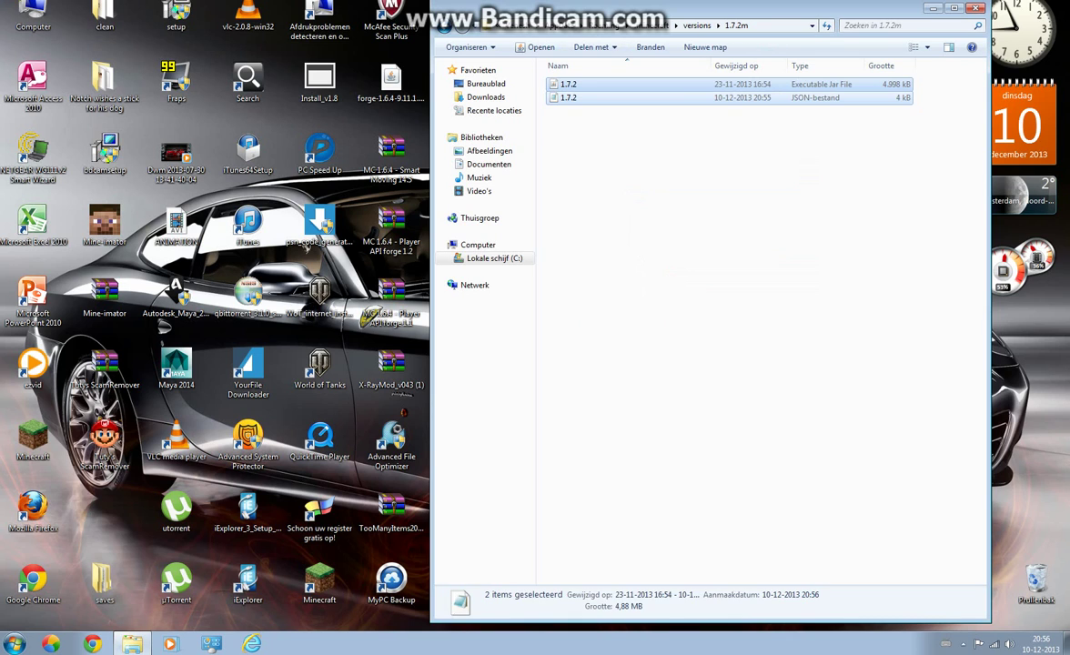
{"action": "key", "text": "BackSpace"}
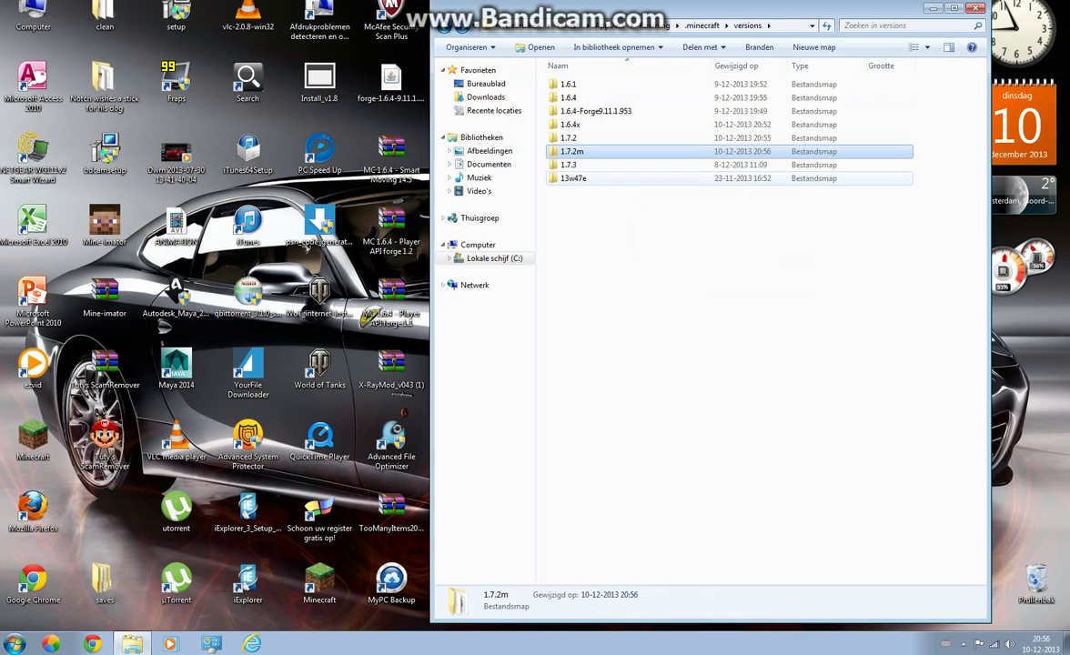
{"action": "key", "text": "Return"}
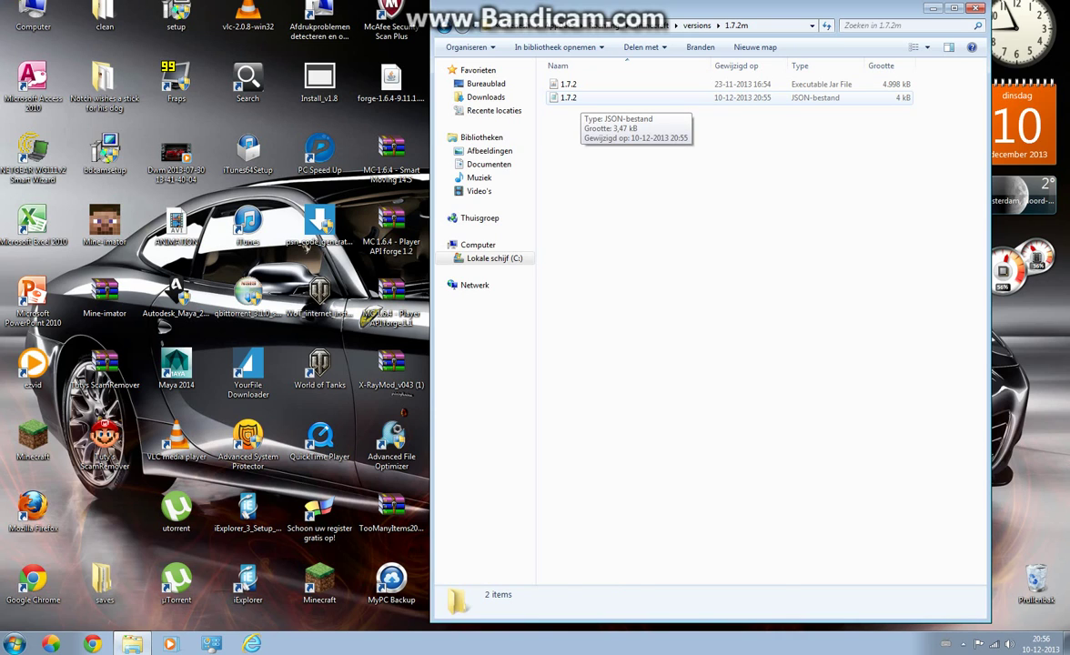
- Edit the copied JSON's id to 1.7.2m in Notepad and save it
{"action": "double_click", "coordinate": [569, 98]}
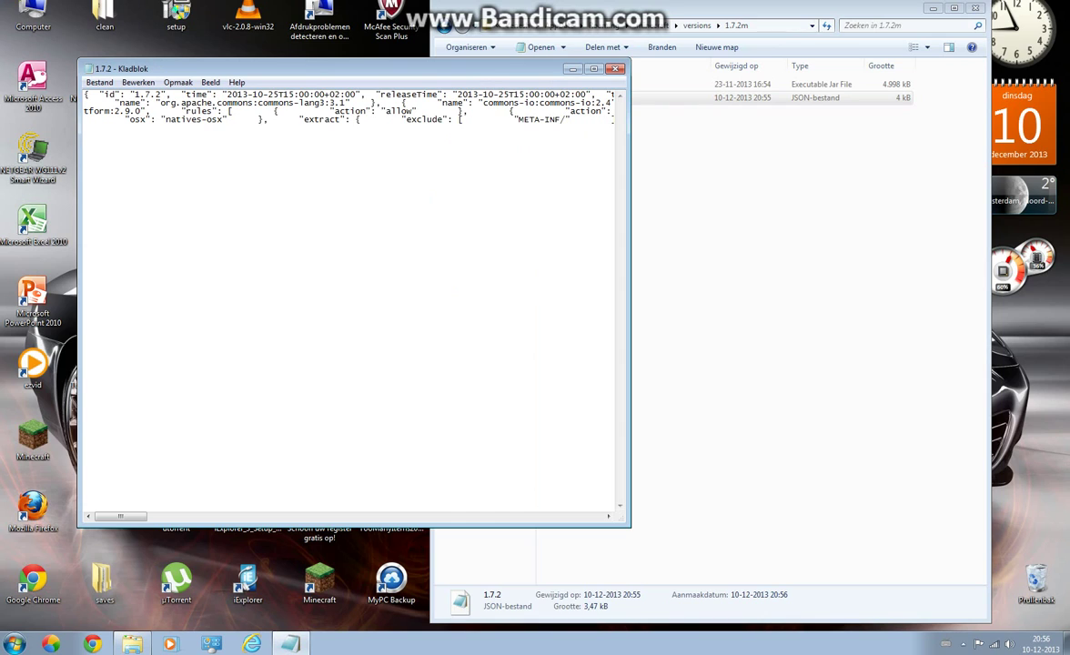
{"action": "left_click", "coordinate": [100, 81]}
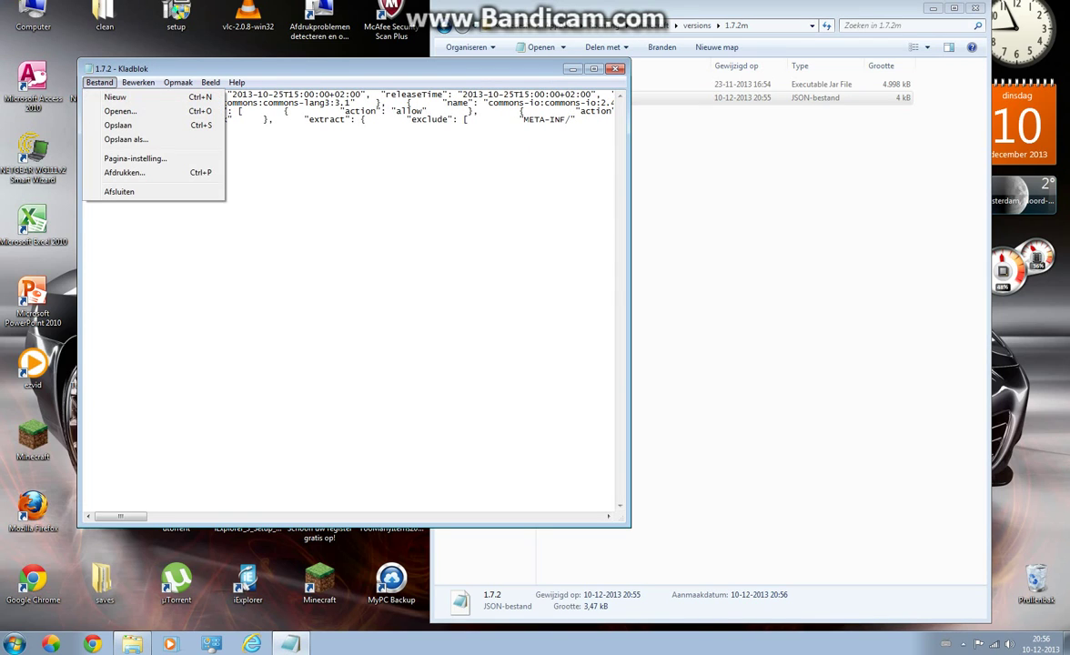
{"action": "left_click", "coordinate": [118, 124]}
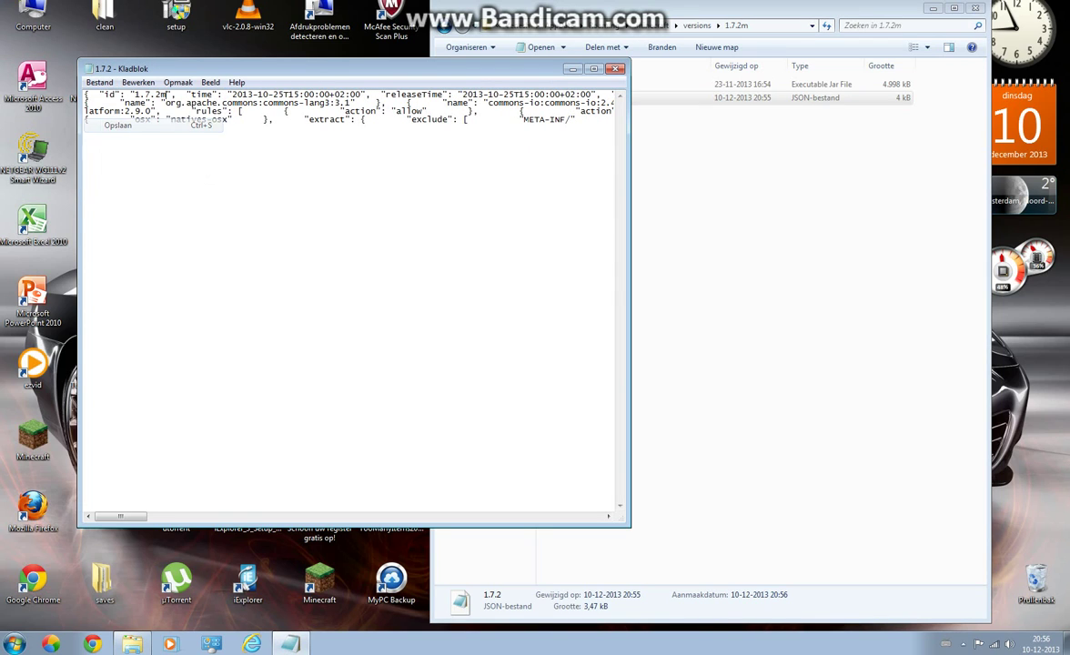
{"action": "left_click", "coordinate": [616, 68]}
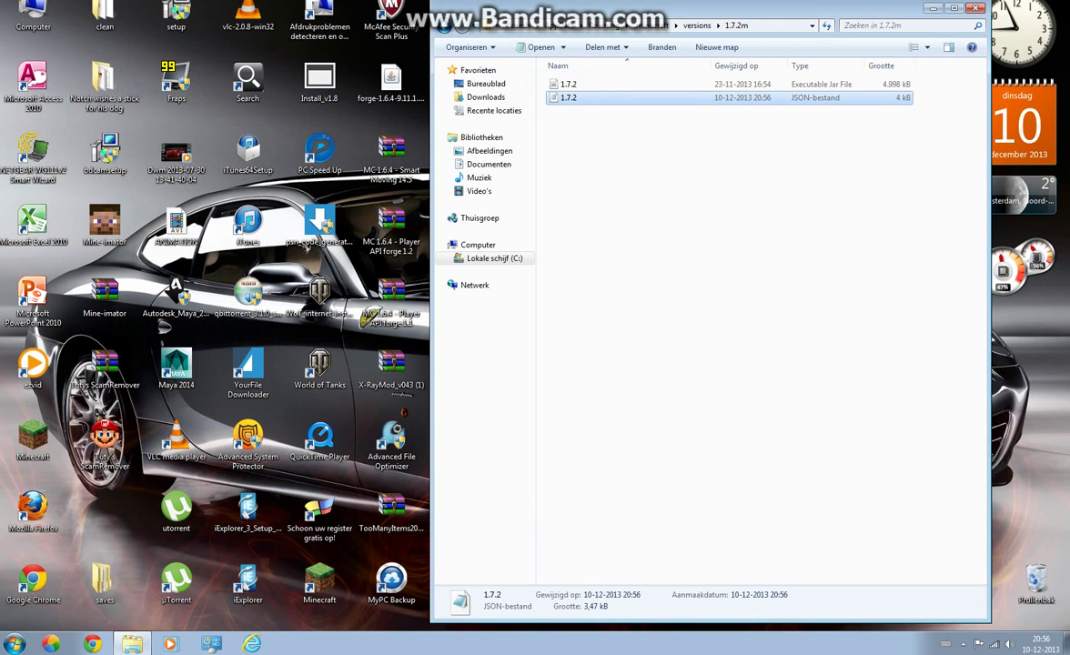
- Rename the JSON file to 1.7.2m
{"action": "right_click", "coordinate": [587, 97]}
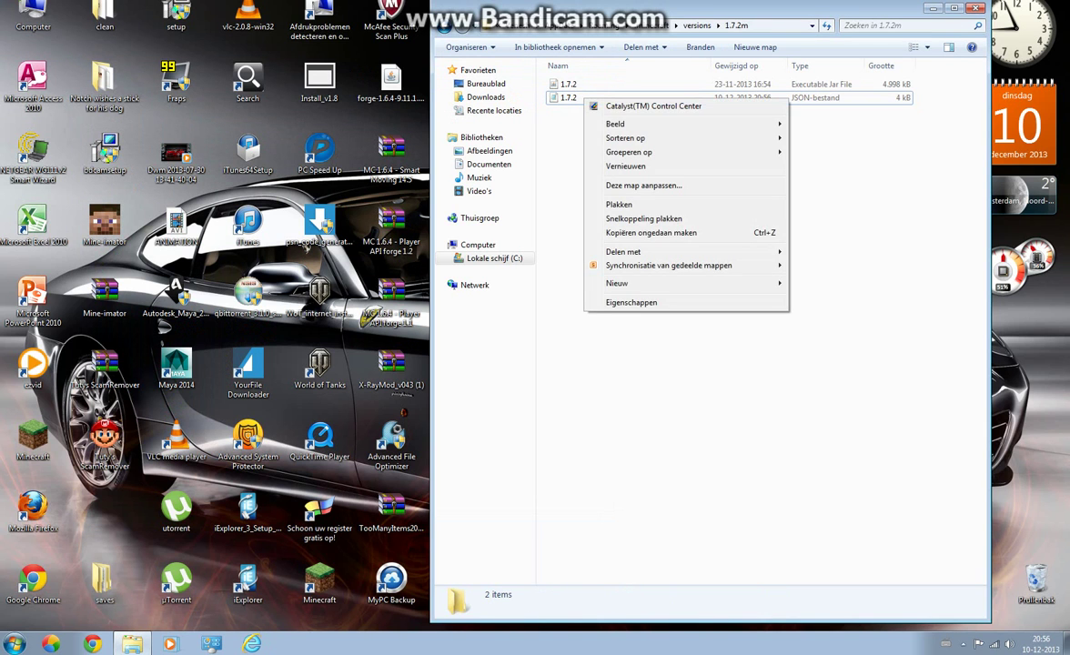
{"action": "left_click", "coordinate": [587, 98]}
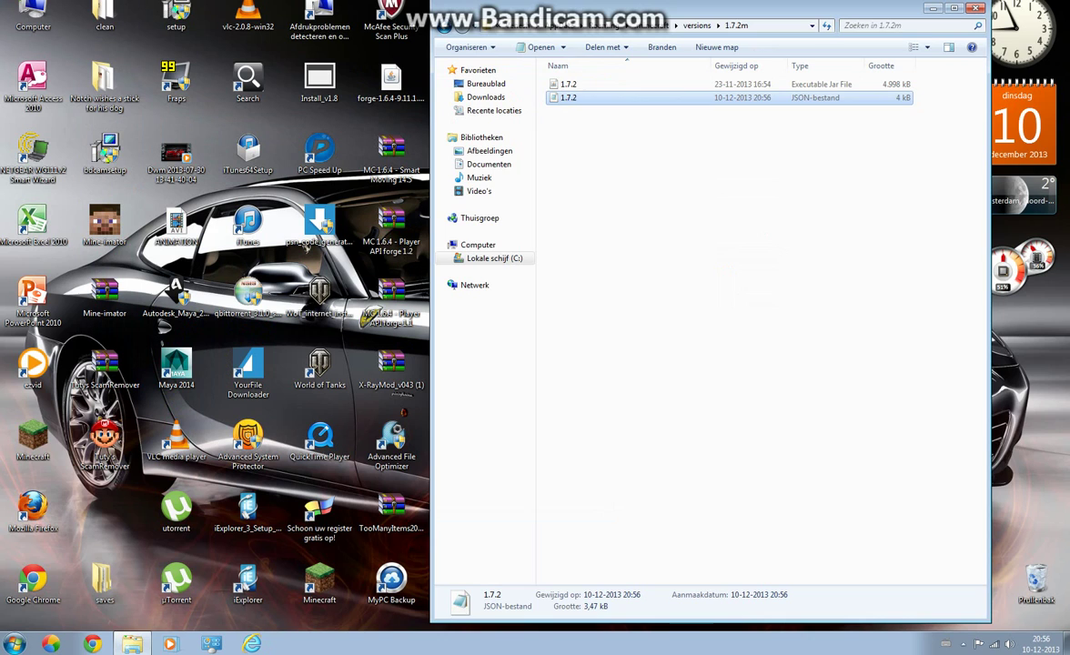
{"action": "key", "text": "F2"}
{"action": "type", "text": "m"}
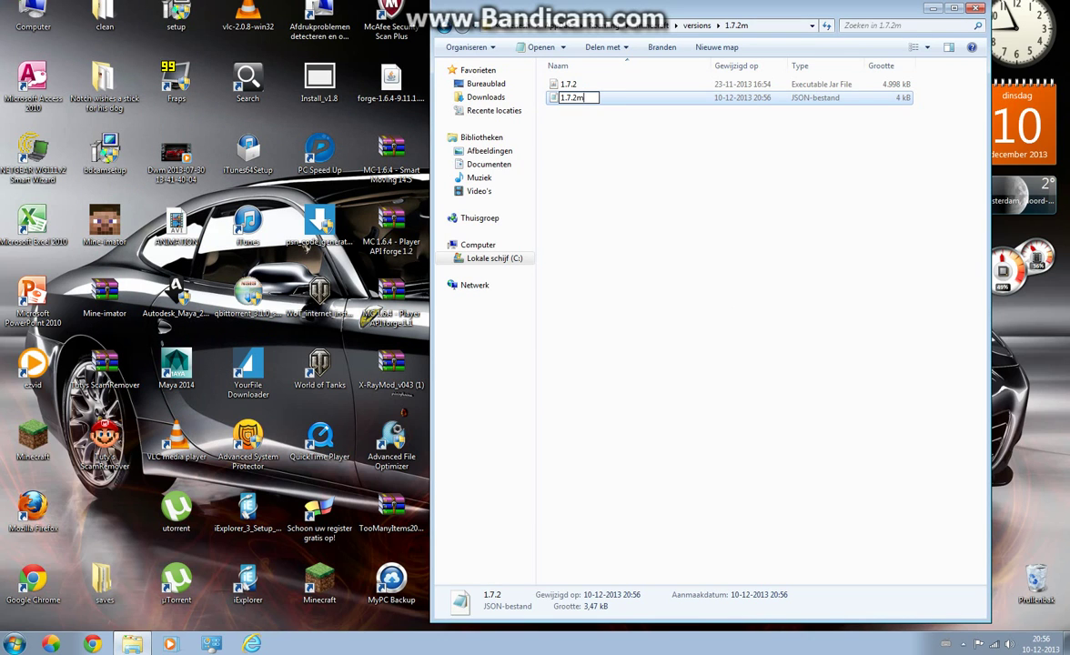
{"action": "key", "text": "Return"}
{"action": "key", "text": "Return"}
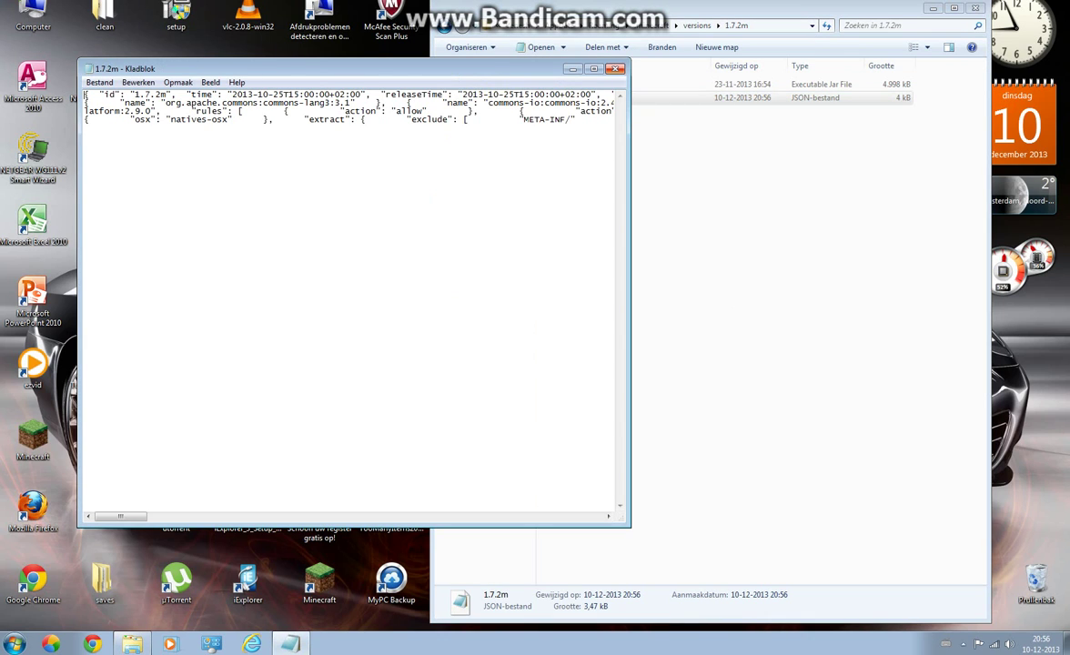
{"action": "key", "text": "alt+F4"}
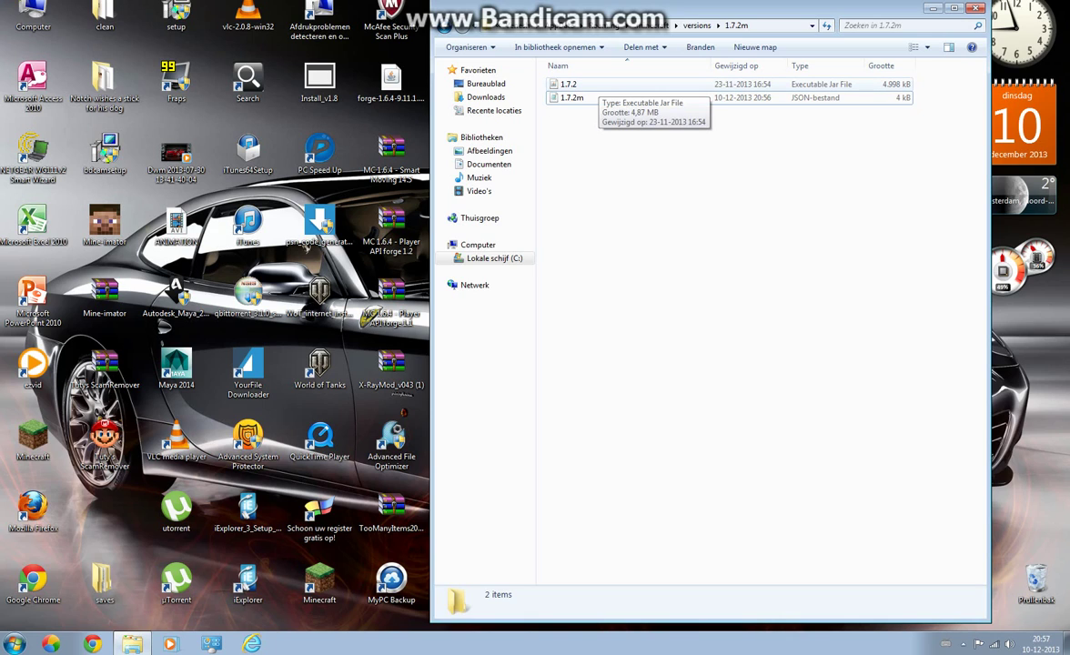
- Rename the copied jar file to 1.7.2m
{"action": "left_click", "coordinate": [591, 83]}
{"action": "key", "text": "F2"}
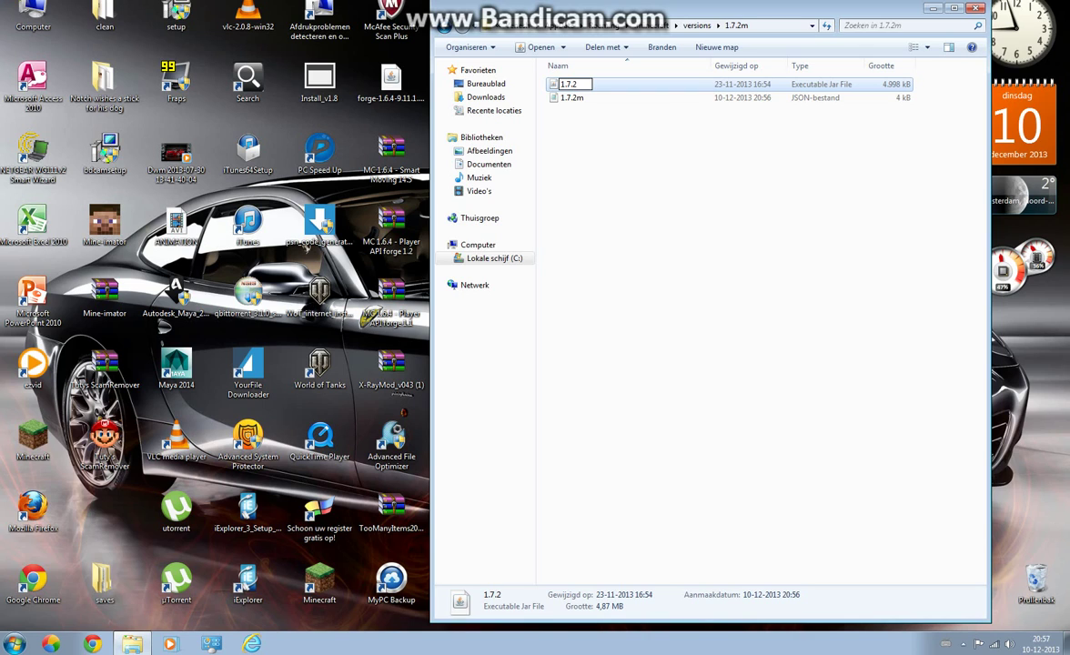
{"action": "type", "text": "m"}
{"action": "key", "text": "Return"}
- Bring up the 1.7.2m jar's Open with program choices
{"action": "left_click_drag", "start_coordinate": [571, 84], "coordinate": [581, 91]}
{"action": "key", "text": "Escape"}
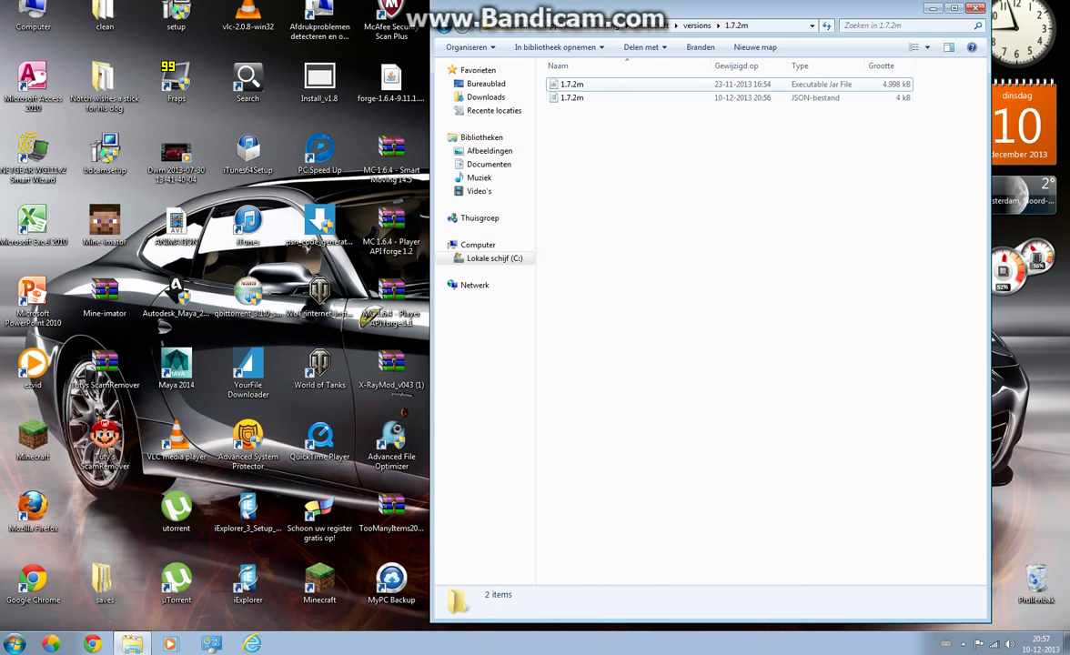
{"action": "right_click", "coordinate": [572, 84]}
{"action": "key", "text": "Escape"}
{"action": "left_click", "coordinate": [571, 84]}
{"action": "right_click", "coordinate": [598, 84]}
{"action": "mouse_move", "coordinate": [673, 133]}
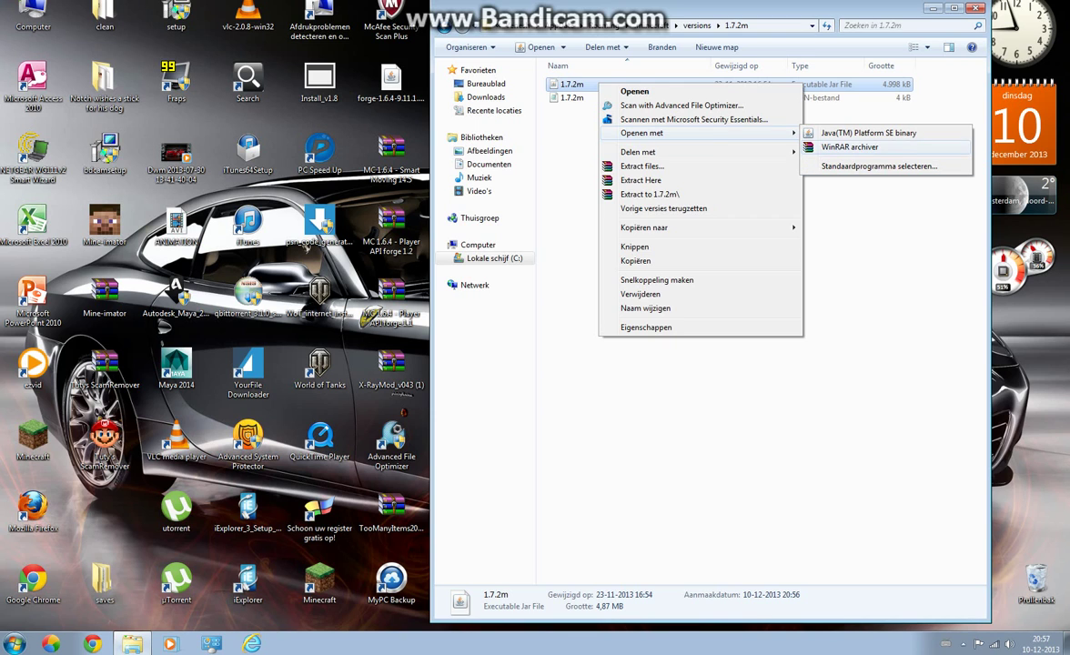
- Open 1.7.2m.jar in WinRAR and delete its META-INF folder
{"action": "left_click", "coordinate": [849, 147]}
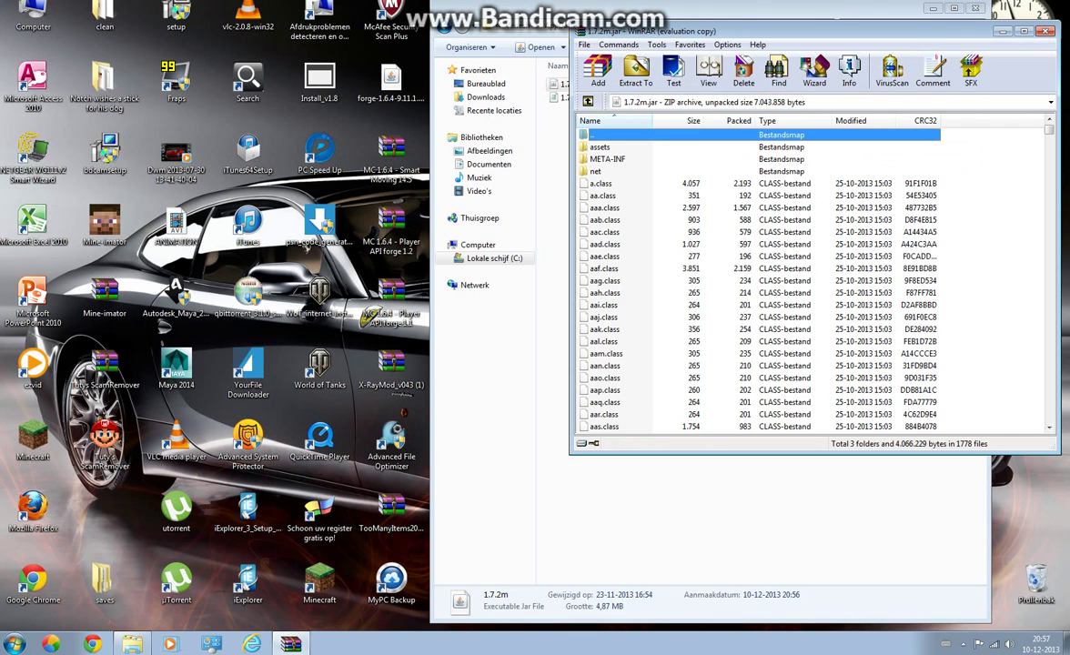
{"action": "key", "text": "Escape"}
{"action": "scroll", "coordinate": [814, 273], "scroll_direction": "down", "scroll_amount": 20}
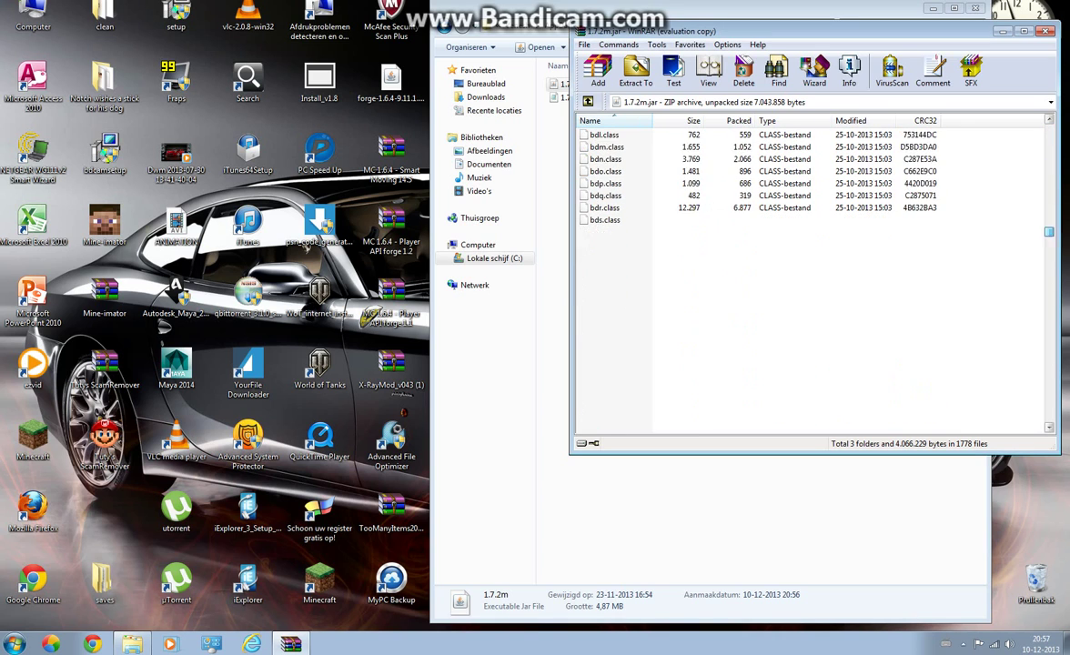
{"action": "key", "text": "Home"}
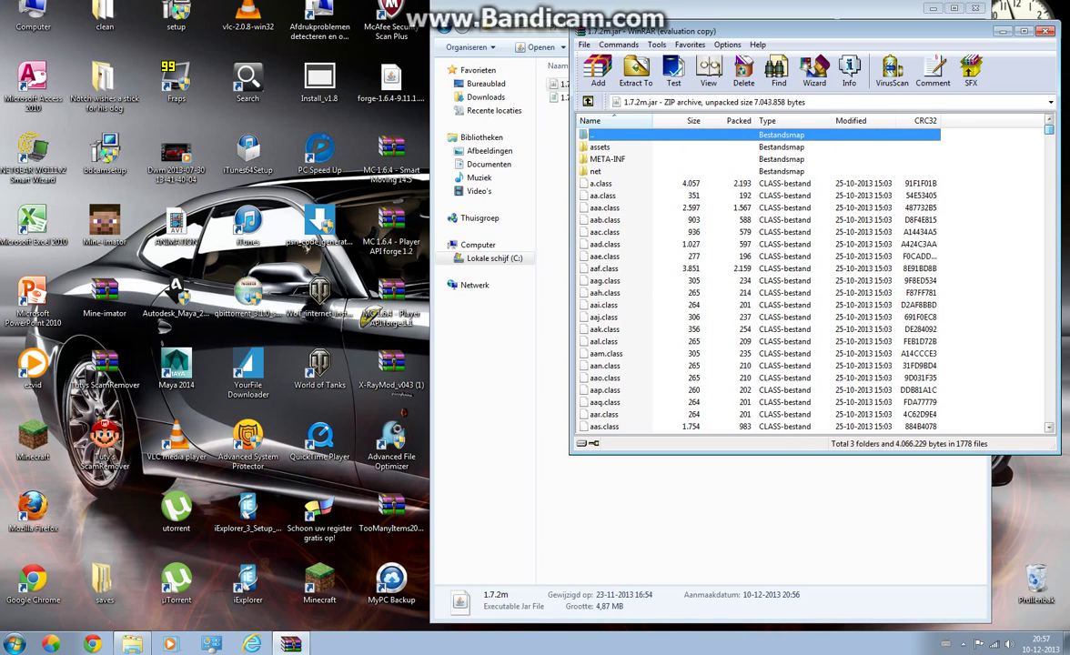
{"action": "right_click", "coordinate": [623, 160]}
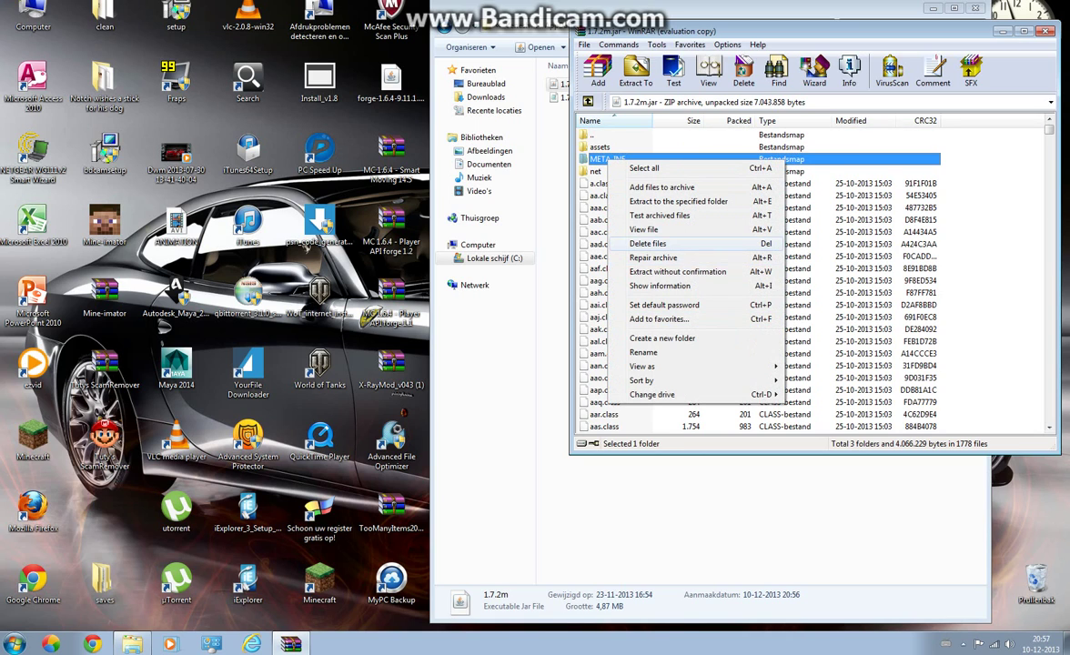
{"action": "left_click", "coordinate": [648, 243]}
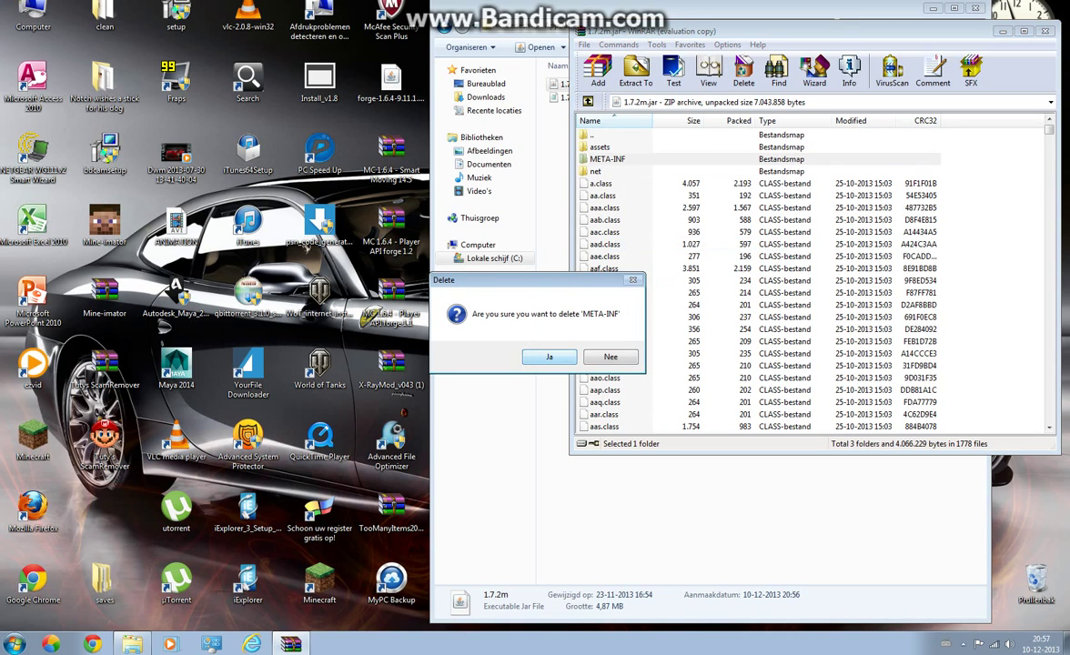
{"action": "left_click", "coordinate": [549, 356]}
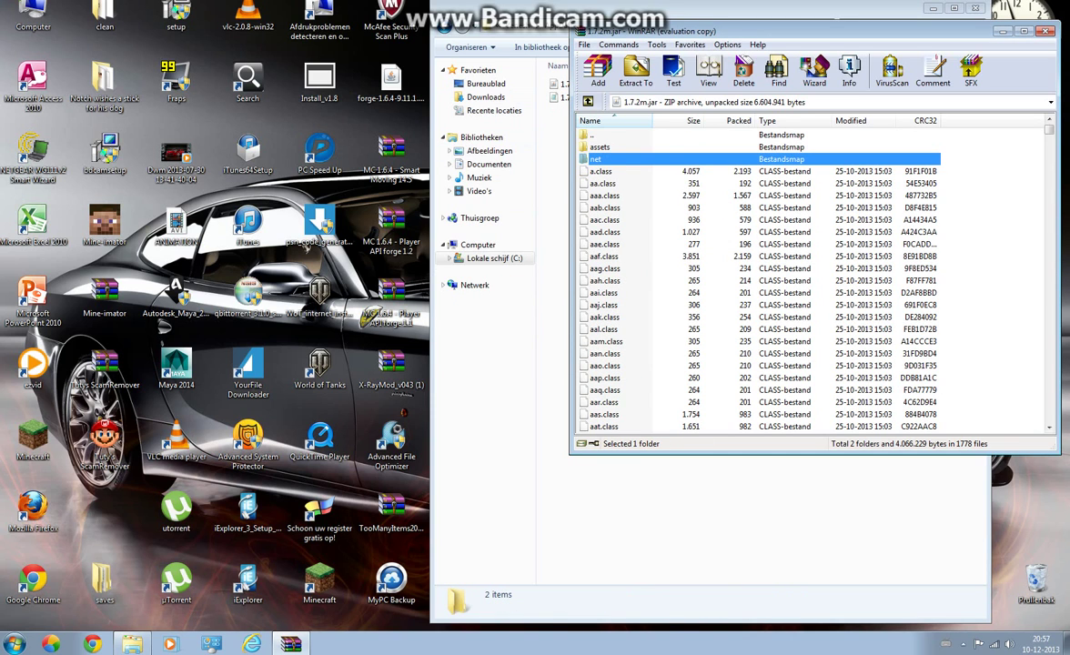
{"action": "mouse_move", "coordinate": [727, 9]}
{"action": "left_mouse_down"}
{"action": "mouse_move", "coordinate": [559, 72]}
{"action": "mouse_move", "coordinate": [553, 89]}
{"action": "left_mouse_up"}
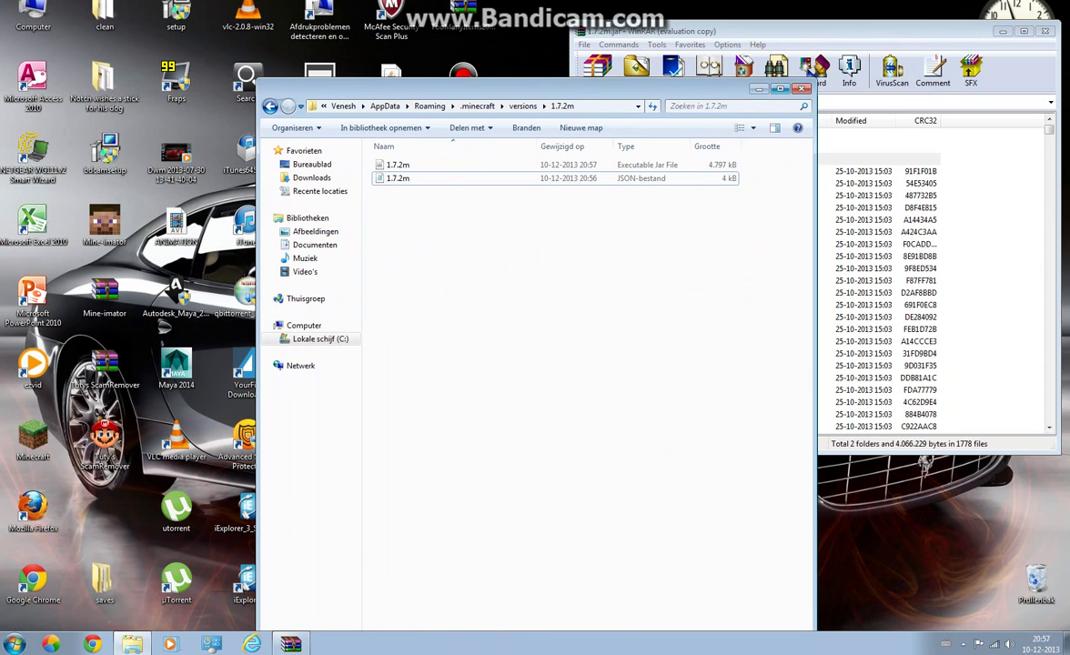
- Open TooManyItems2013_10_26_1.7.2.zip in WinRAR and select all its files
{"action": "left_click", "coordinate": [800, 88]}
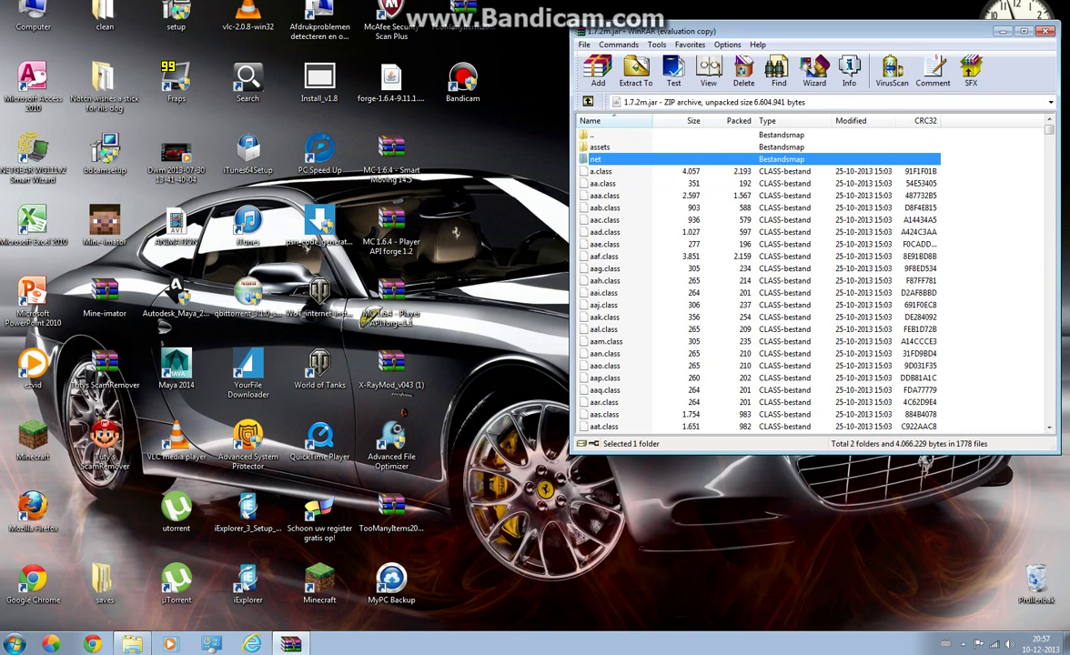
{"action": "double_click", "coordinate": [391, 508]}
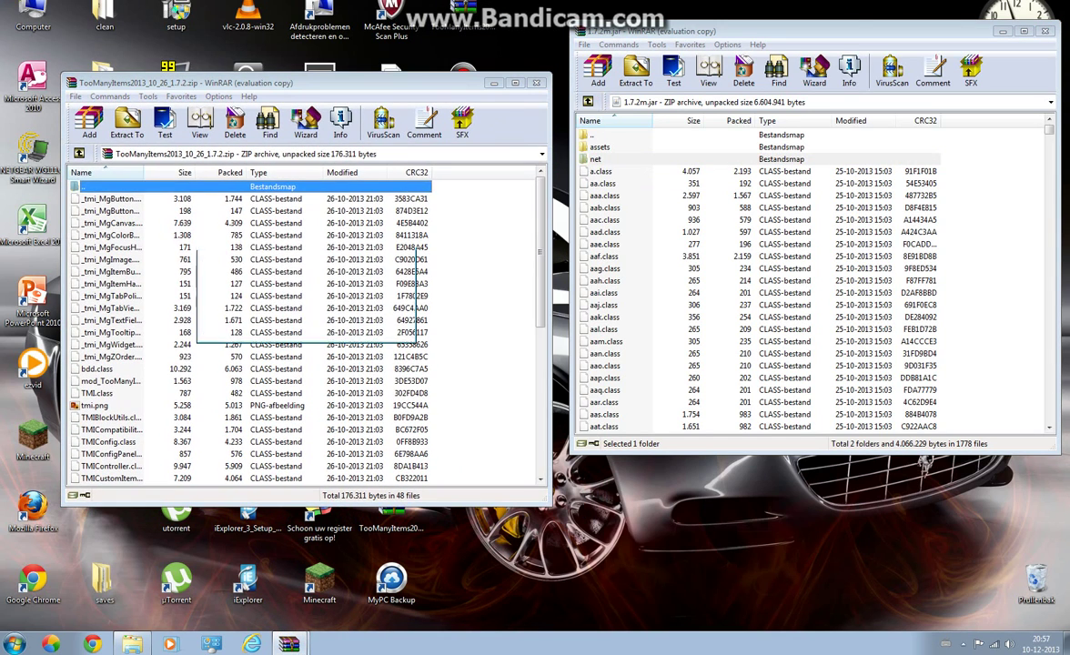
{"action": "key", "text": "Escape"}
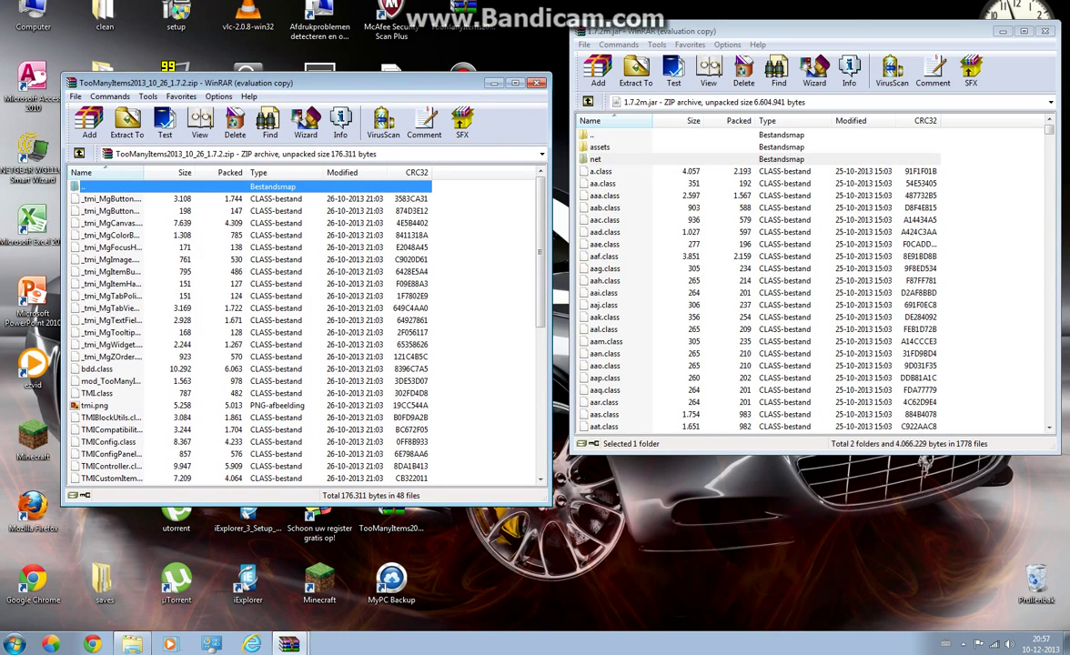
{"action": "scroll", "coordinate": [300, 332], "scroll_direction": "down", "scroll_amount": 8}
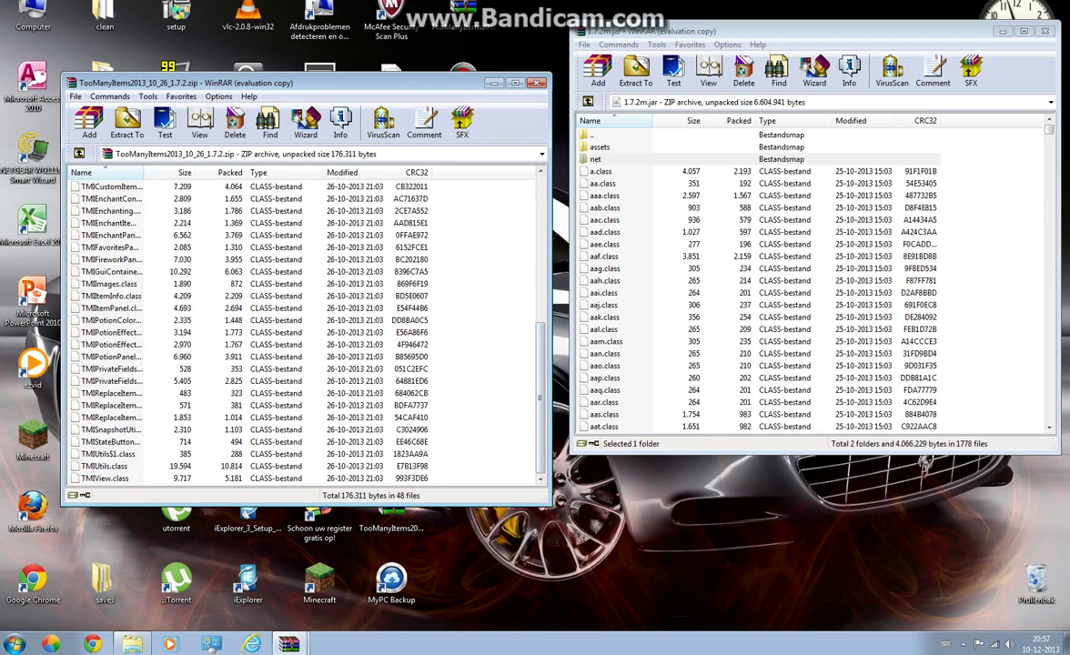
{"action": "left_click", "coordinate": [110, 430]}
{"action": "mouse_move", "coordinate": [273, 445]}
{"action": "left_mouse_down"}
{"action": "mouse_move", "coordinate": [273, 169]}
{"action": "mouse_move", "coordinate": [326, 159]}
{"action": "mouse_move", "coordinate": [292, 159]}
{"action": "mouse_move", "coordinate": [291, 193]}
{"action": "left_mouse_up"}
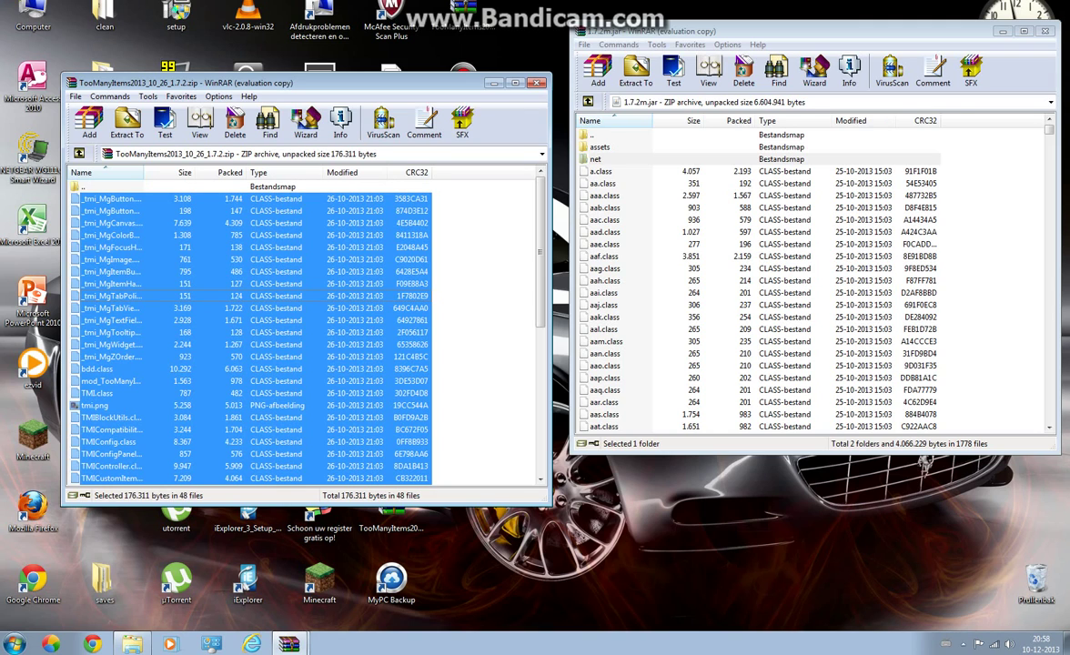
- Add the selected mod files into 1.7.2m.jar and close the zip
{"action": "left_click_drag", "start_coordinate": [109, 273], "coordinate": [595, 159]}
{"action": "key", "text": "Return"}
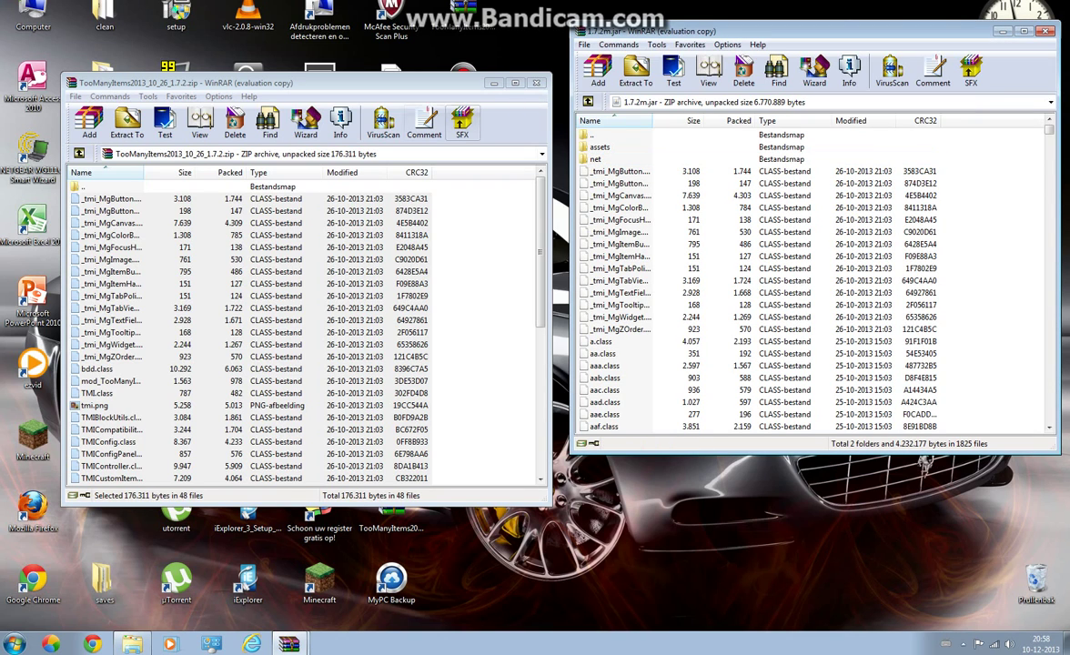
{"action": "left_click", "coordinate": [493, 83]}
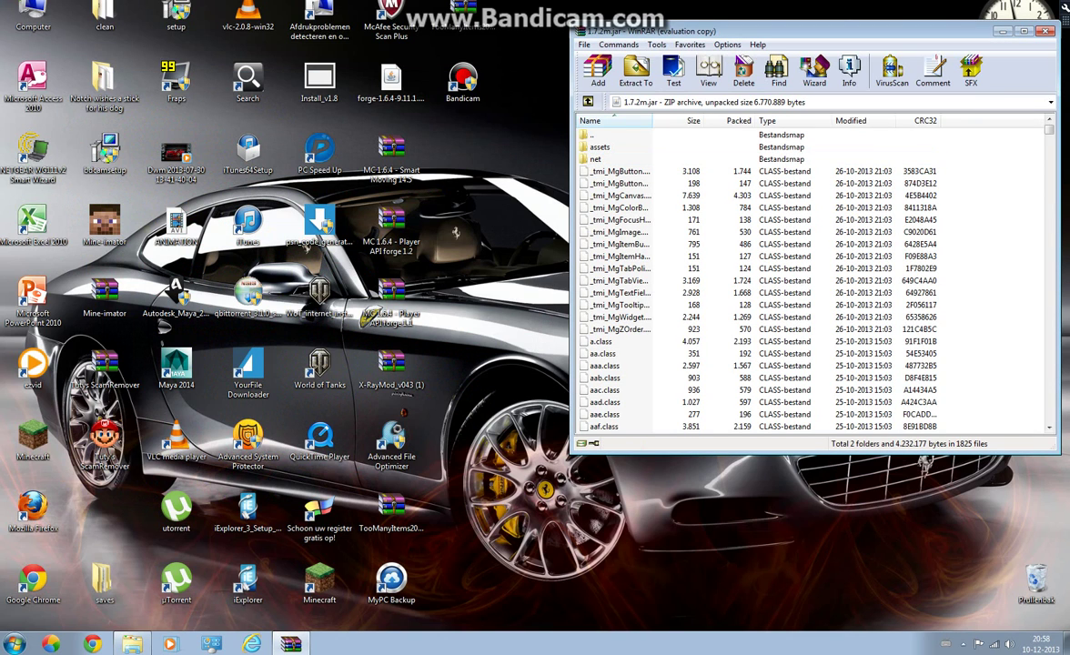
- Close the 1.7.2m.jar archive and start the Minecraft Launcher, allowing Minecraft.exe to run
{"action": "left_click", "coordinate": [1046, 31]}
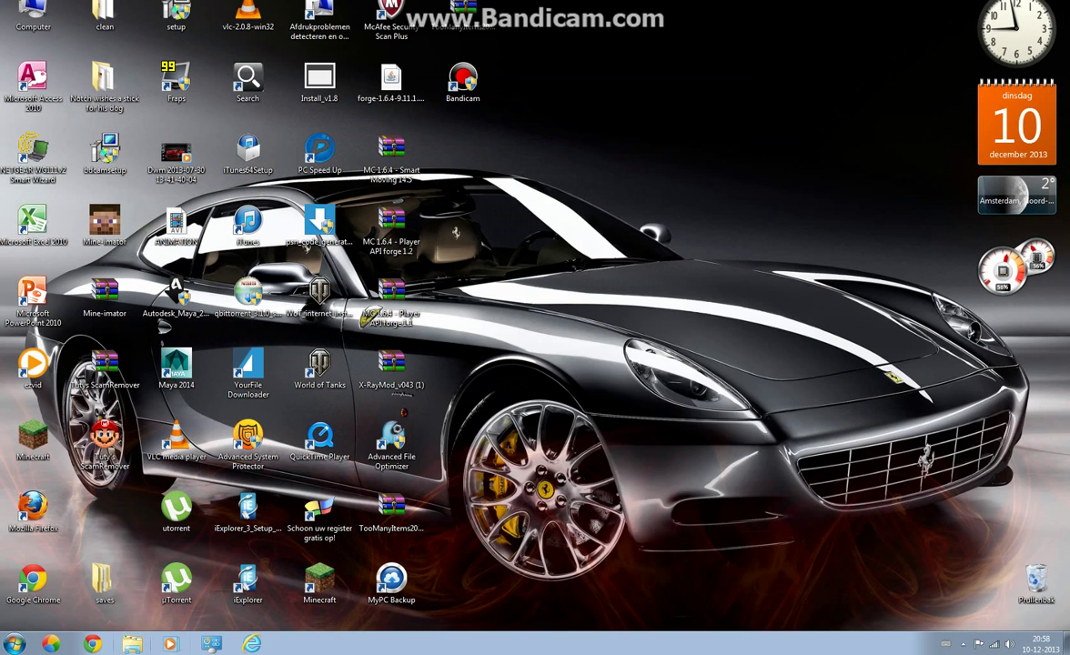
{"action": "double_click", "coordinate": [319, 582]}
{"action": "left_click", "coordinate": [571, 325]}
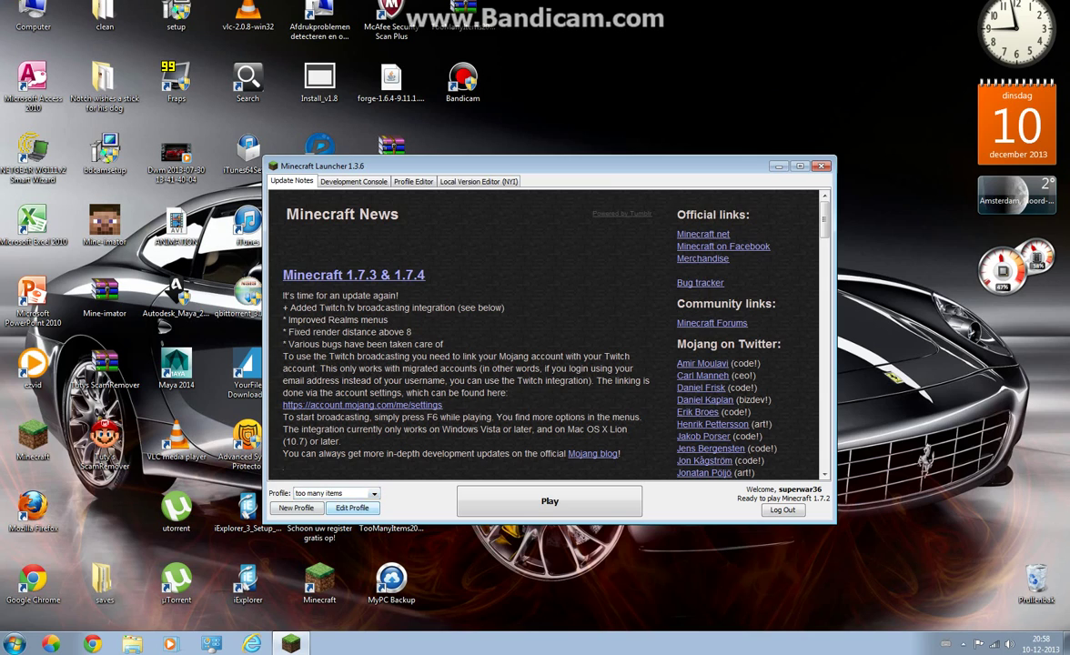
- Set the 'too many items' profile to use release 1.7.2m and save it
{"action": "left_click", "coordinate": [373, 493]}
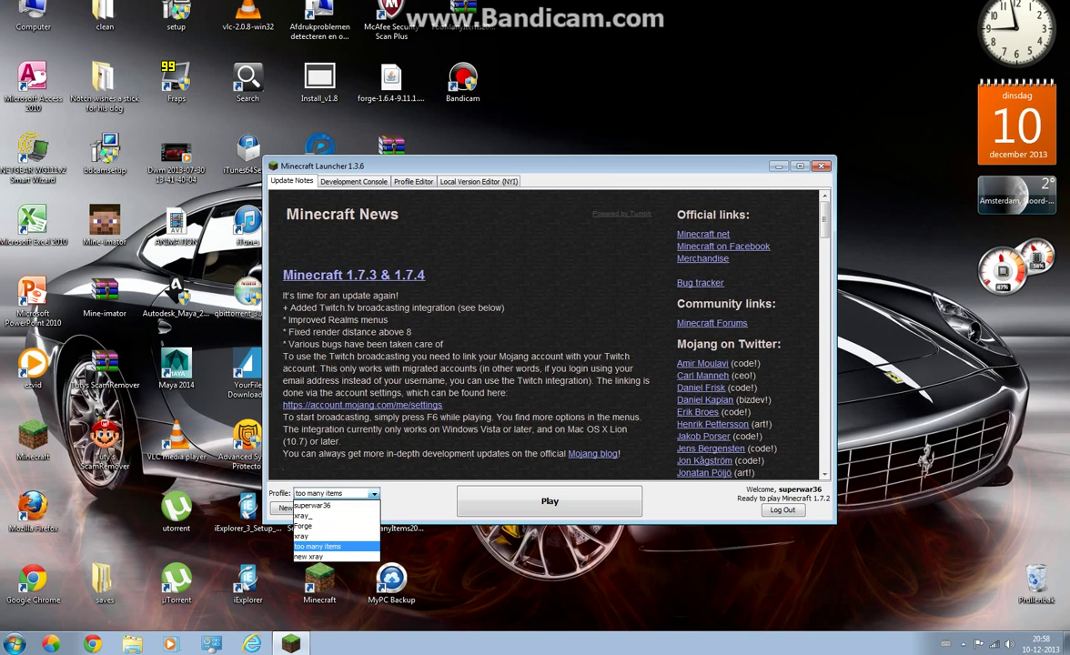
{"action": "left_click", "coordinate": [318, 546]}
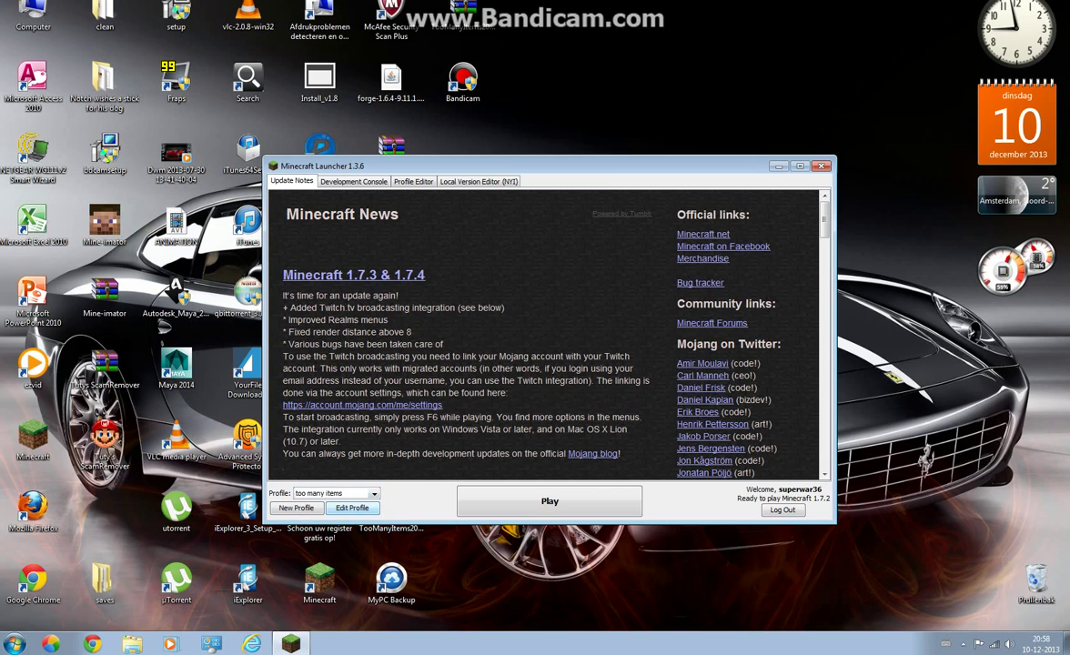
{"action": "left_click", "coordinate": [352, 507]}
{"action": "left_click", "coordinate": [657, 391]}
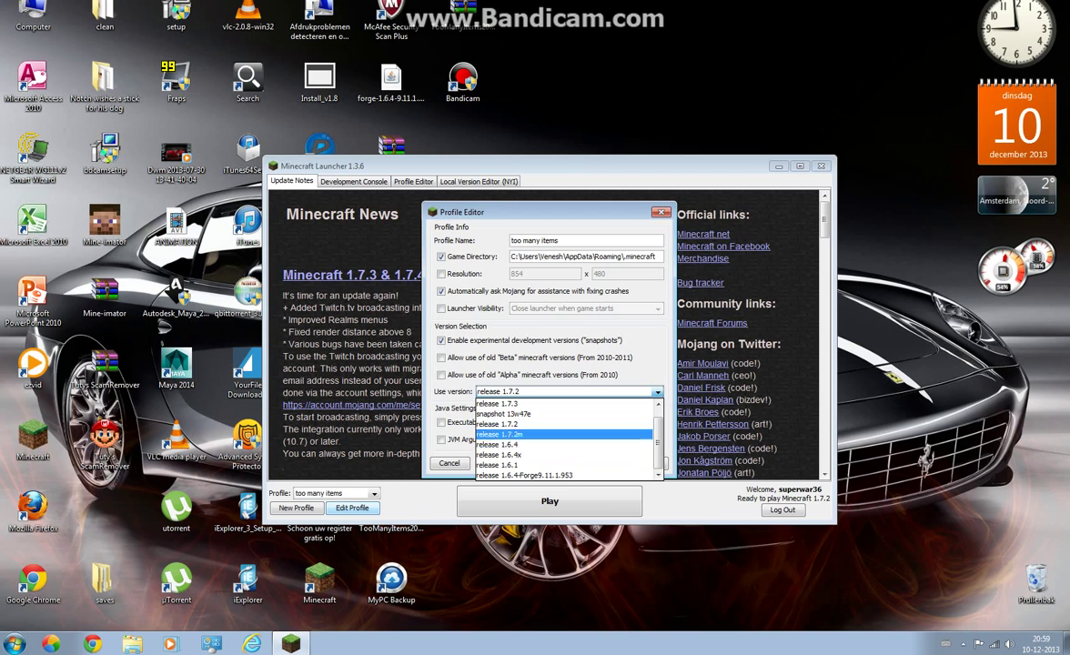
{"action": "left_click", "coordinate": [509, 434]}
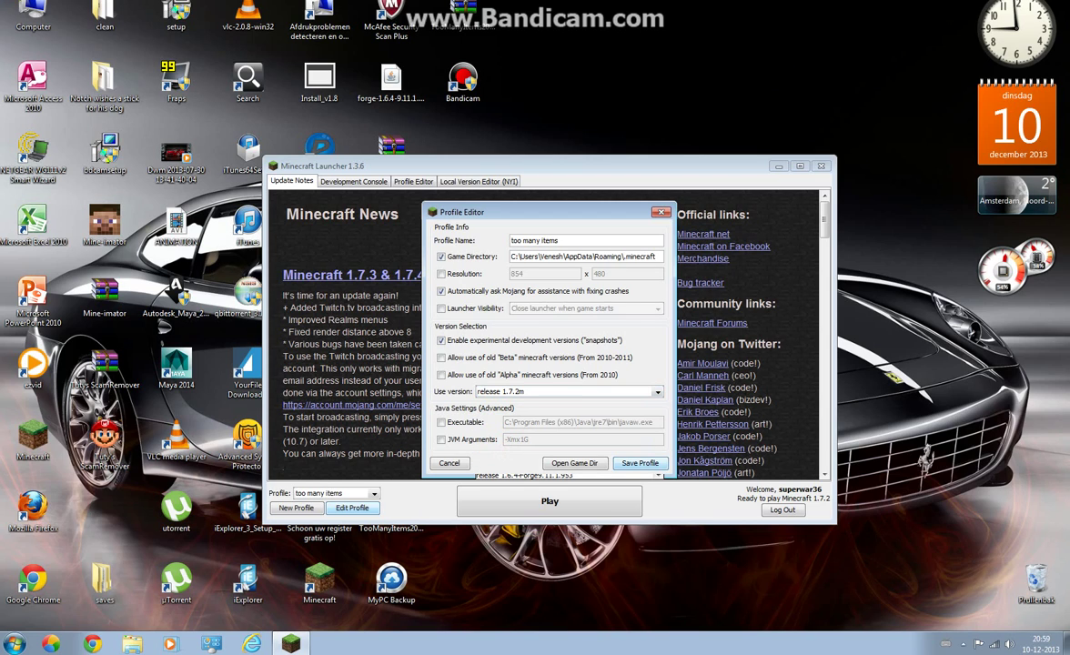
{"action": "left_click", "coordinate": [639, 463]}
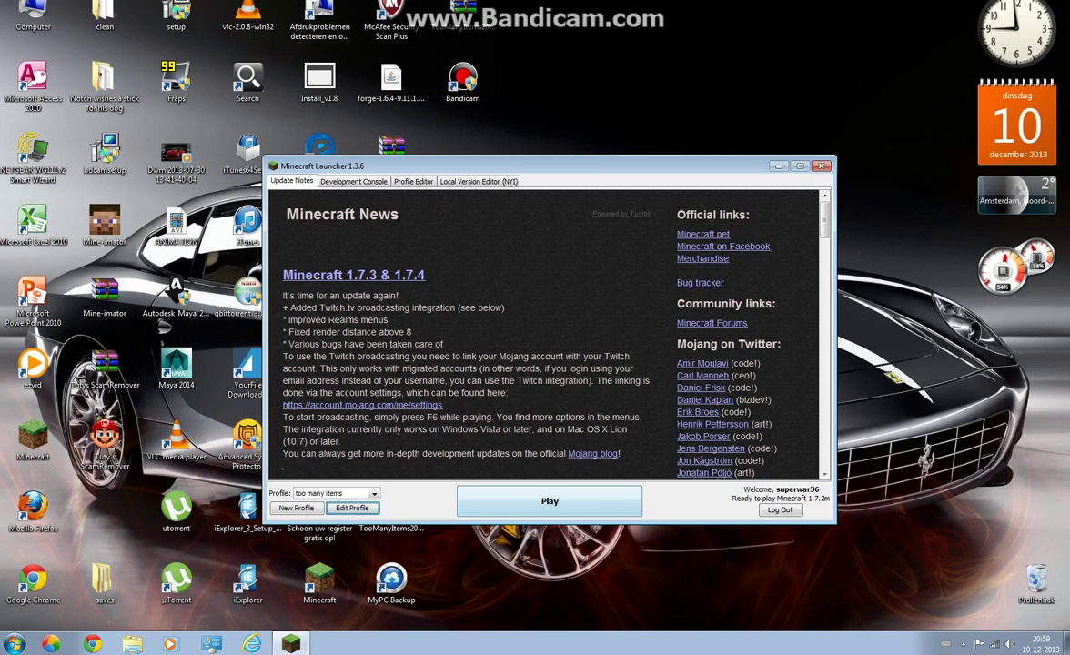
- Play the modded 1.7.2m game and load a singleplayer world
{"action": "left_click", "coordinate": [549, 500]}
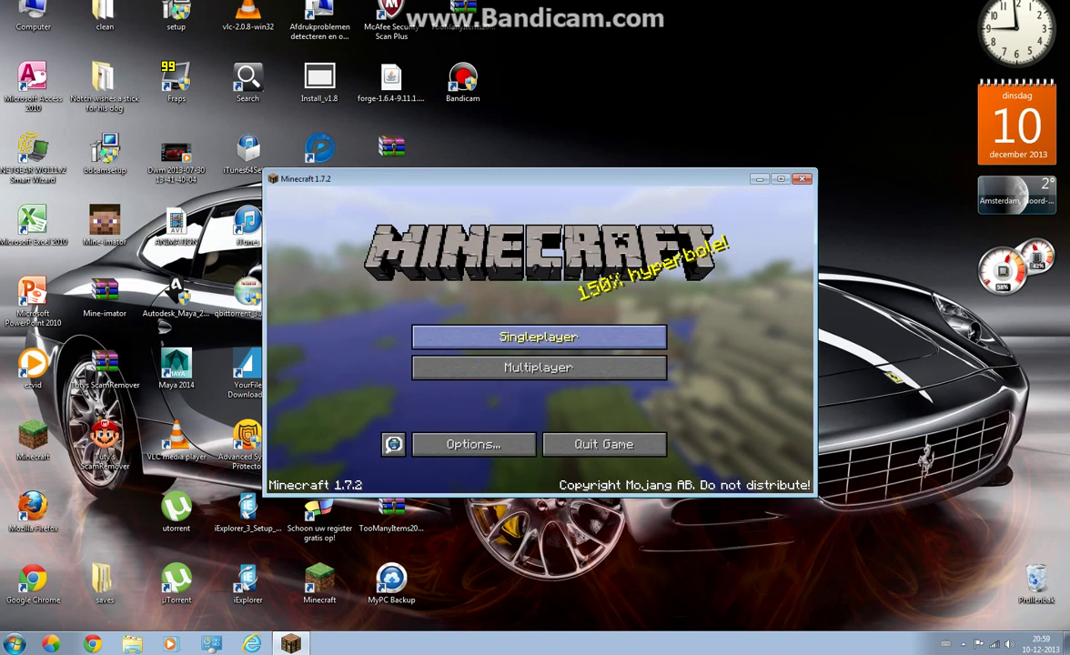
{"action": "left_click", "coordinate": [538, 337]}
{"action": "left_click", "coordinate": [430, 238]}
{"action": "left_click", "coordinate": [454, 436]}
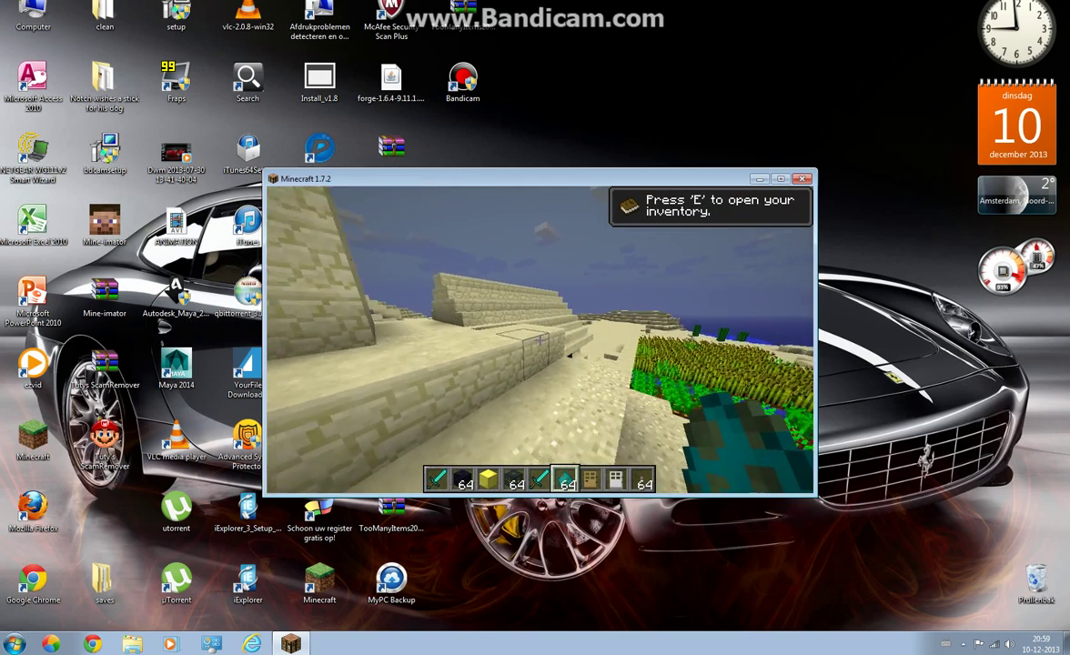
- Check the TMI item panel in the inventory, walk into the village, and reopen it
{"action": "key", "text": "e"}
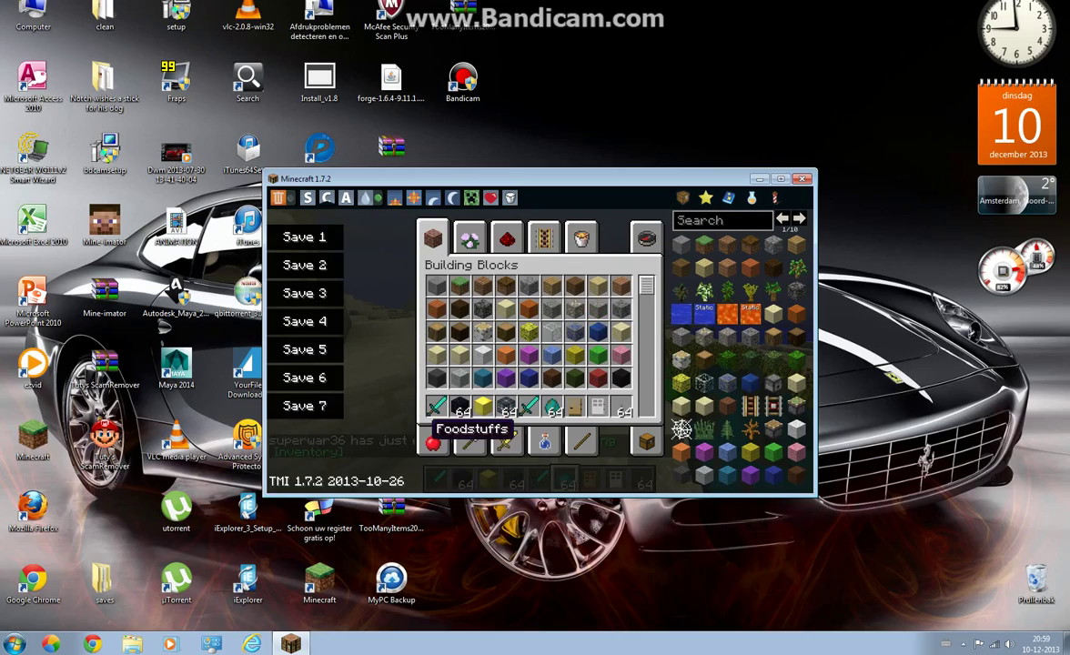
{"action": "key", "text": "e"}
{"action": "key", "text": "w"}
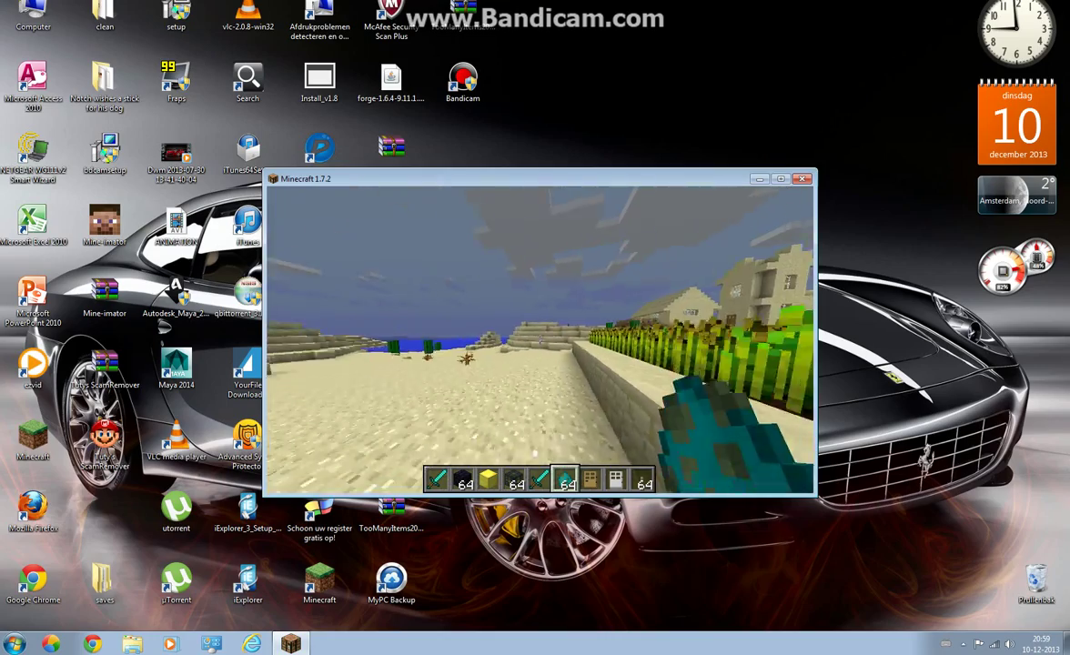
{"action": "key", "text": "w"}
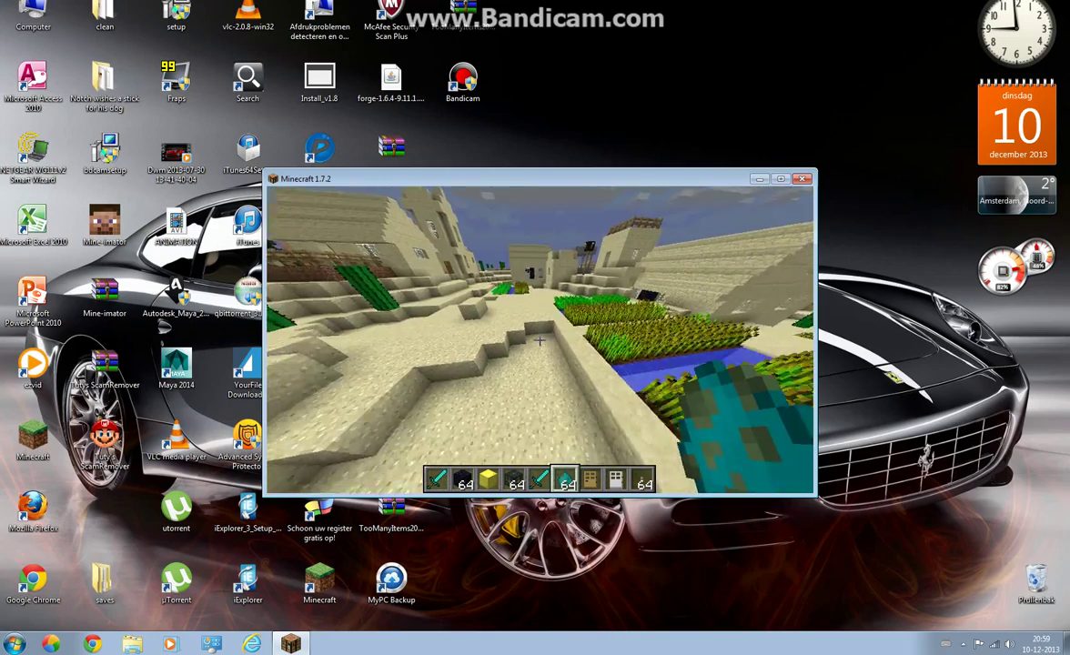
{"action": "key", "text": "e"}
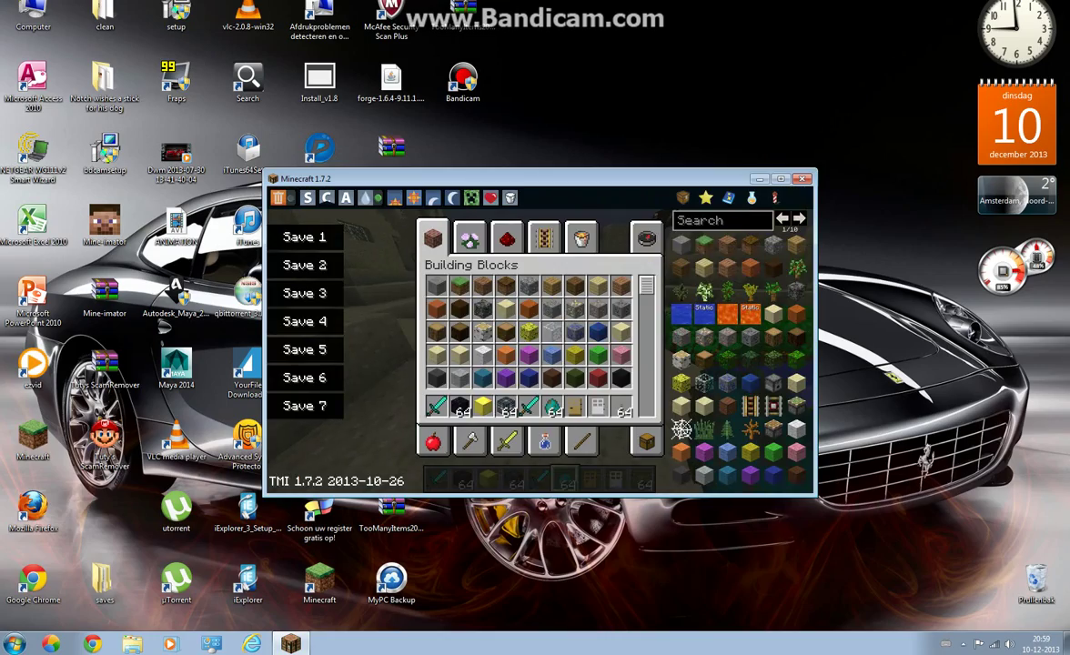
- Save and quit to the title screen, then quit Minecraft to the desktop
{"action": "key", "text": "Escape"}
{"action": "key", "text": "Escape"}
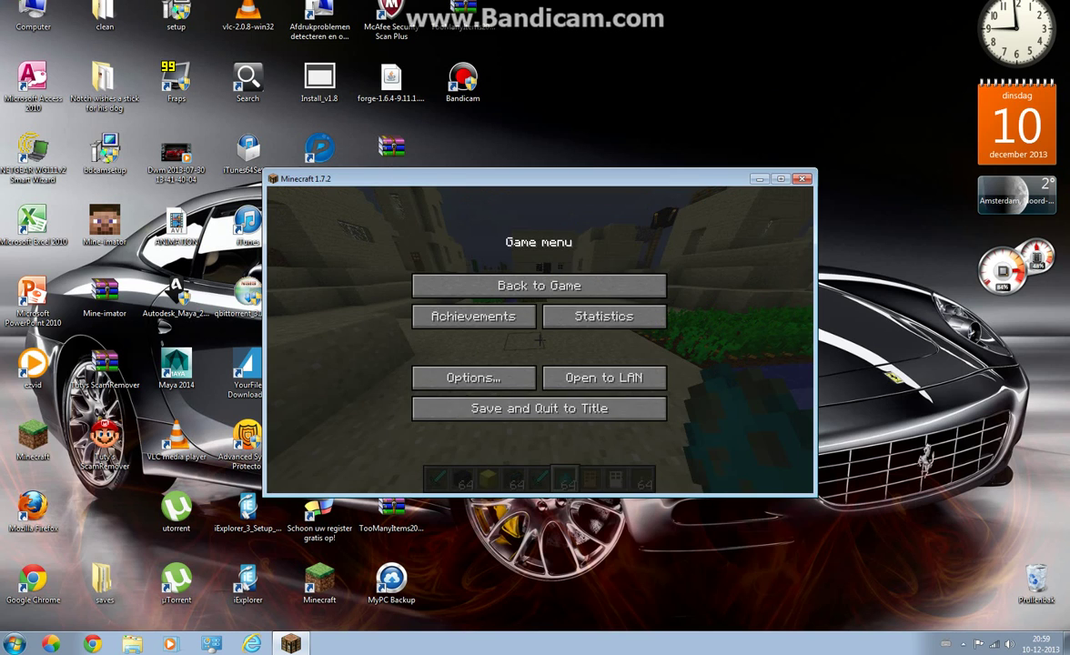
{"action": "left_click", "coordinate": [554, 409]}
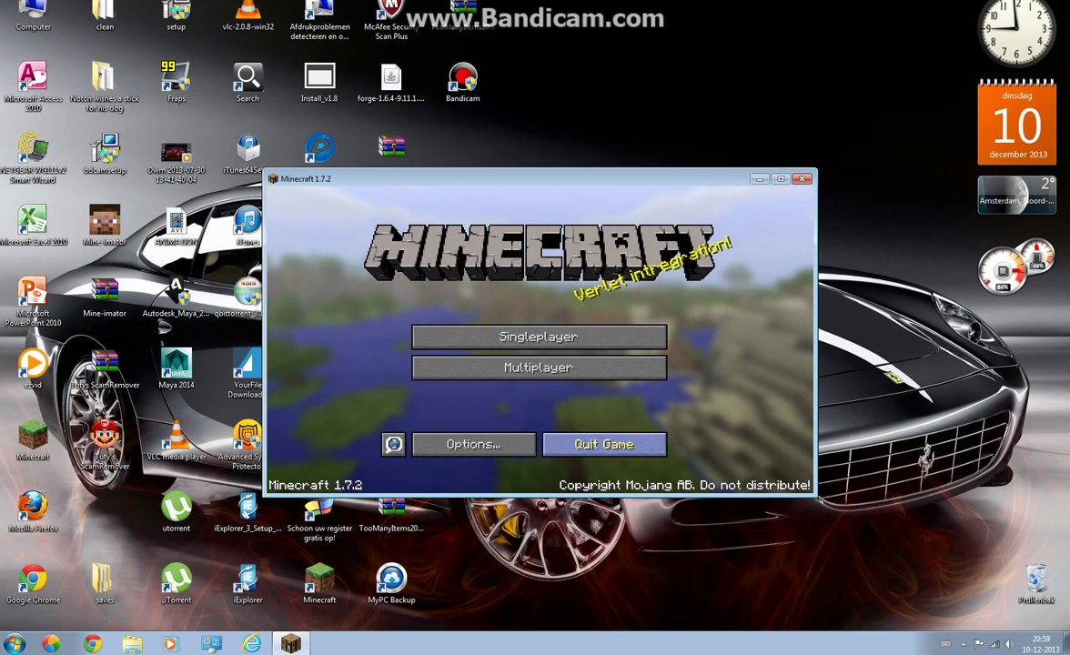
{"action": "left_click", "coordinate": [603, 444]}
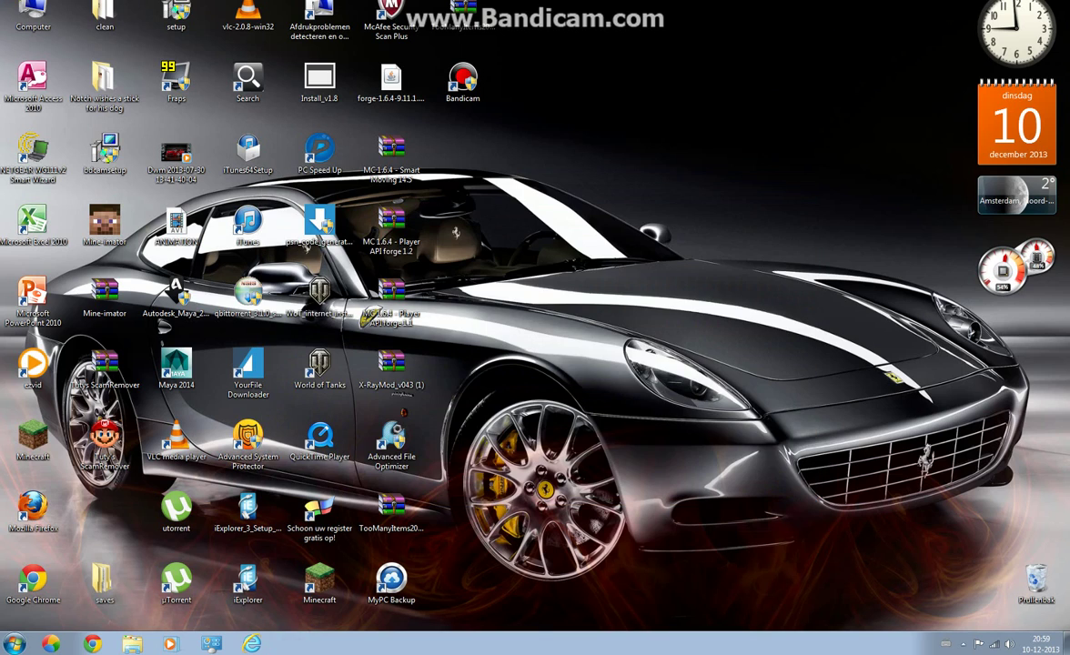